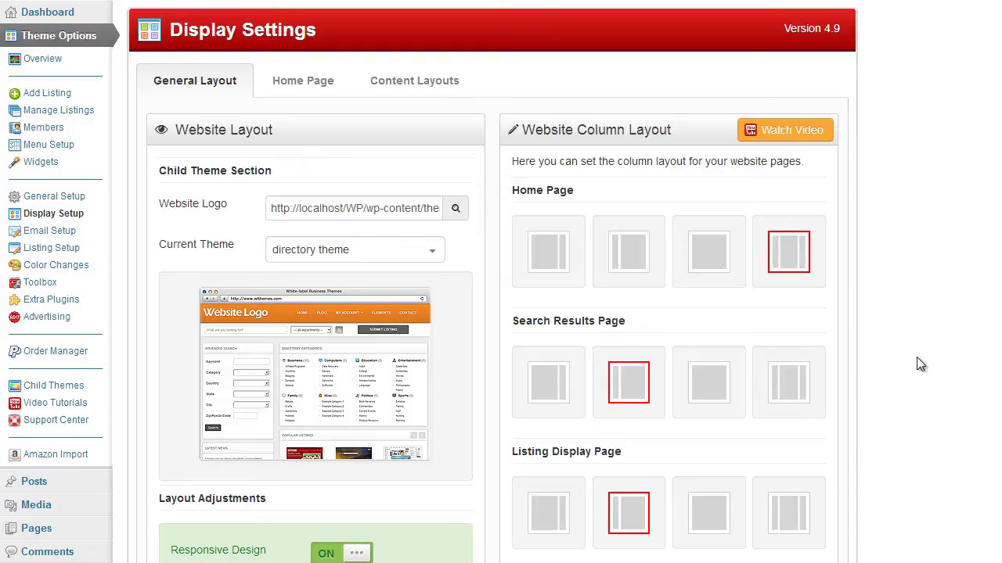
Step: Open the content layouts in the display setup and review the pre-defined layouts and custom layout code for search results
click(69, 218)
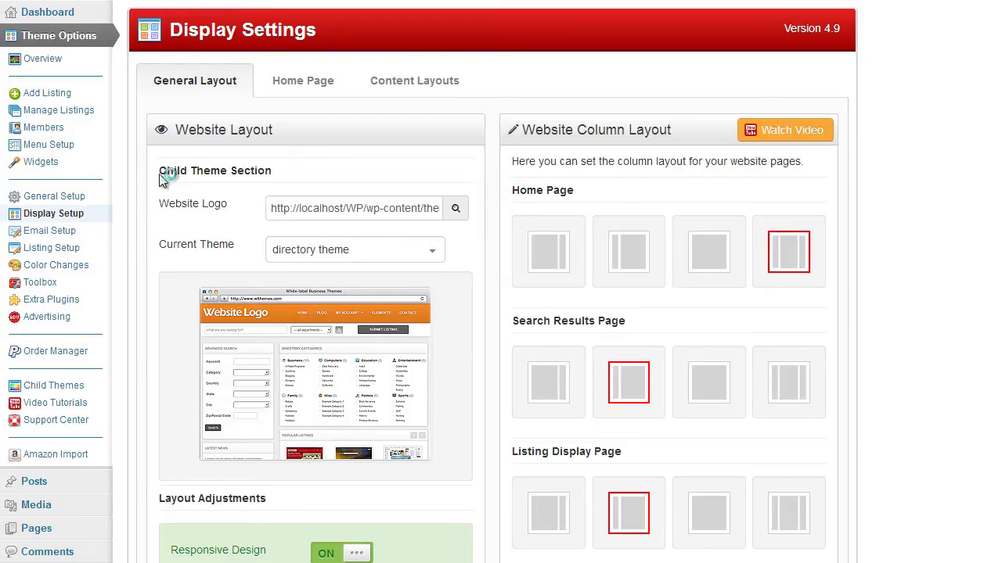
click(408, 89)
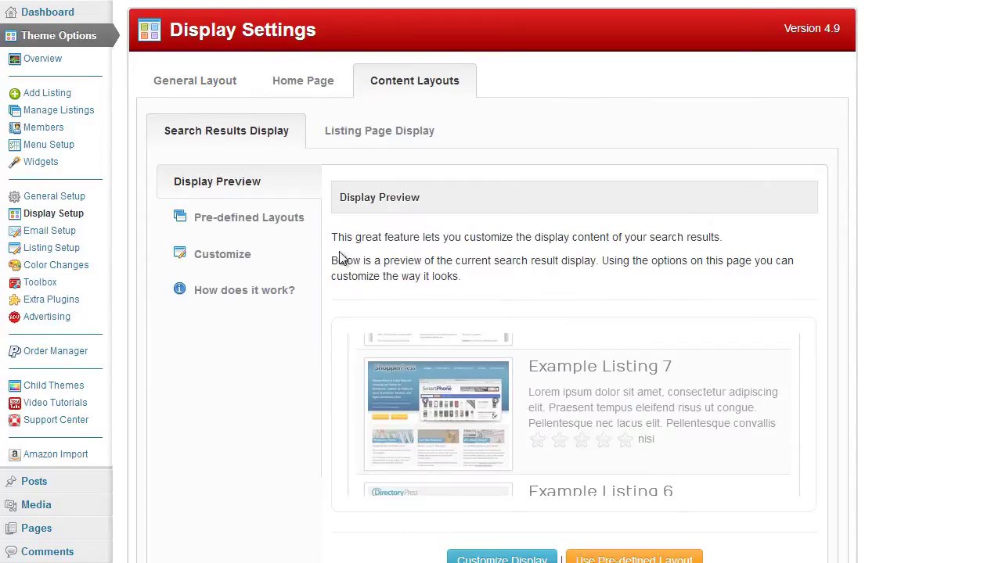
scroll(240, 349, down, 1)
scroll(240, 349, up, 1)
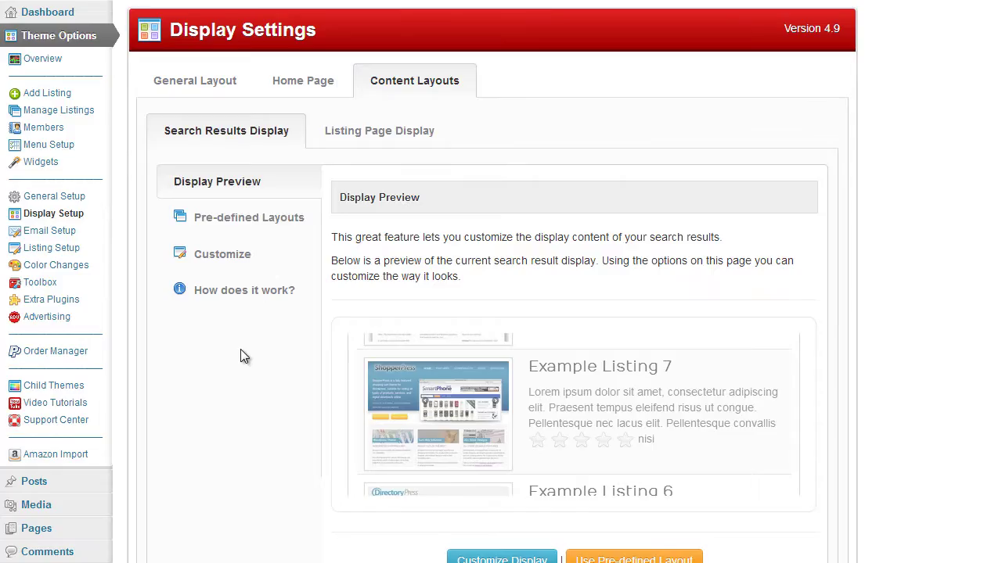
click(217, 268)
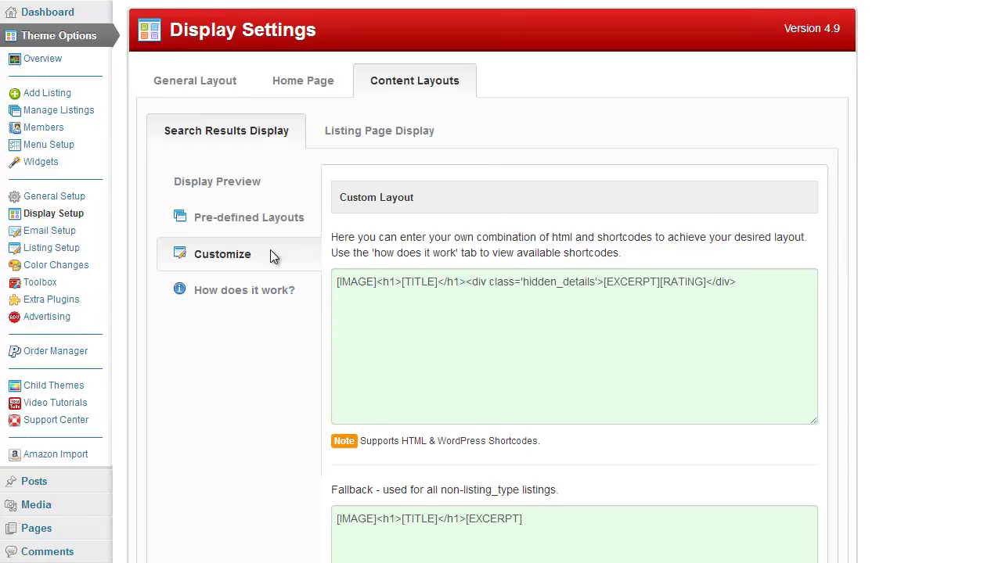
click(247, 226)
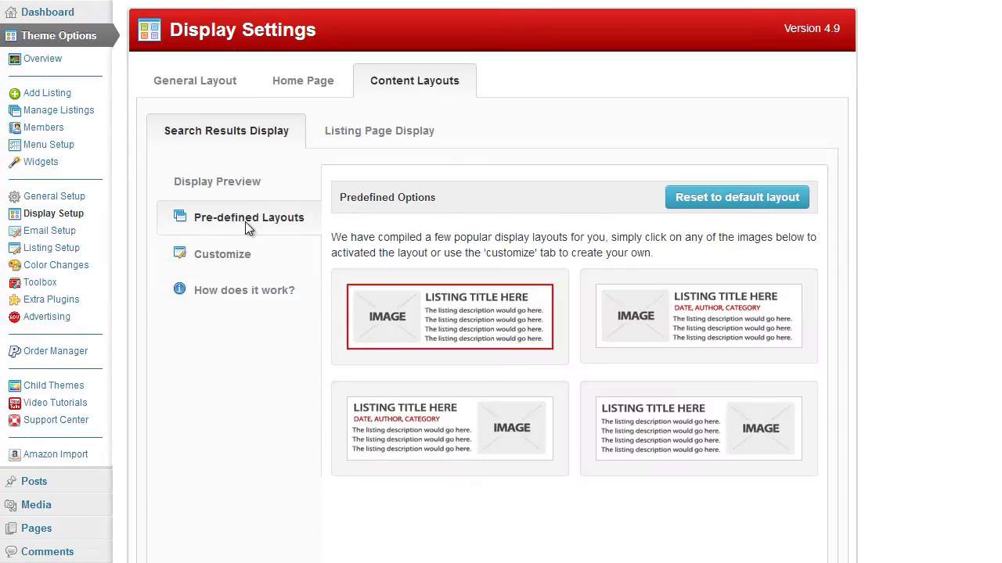
click(233, 251)
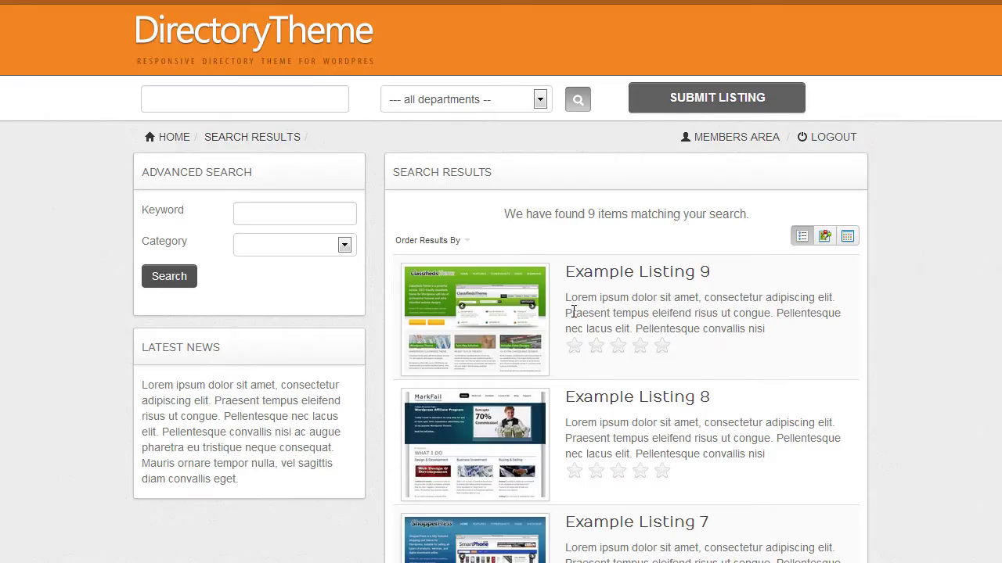
Step: Examine how the example listings are laid out on the site's search results page
scroll(570, 311, down, 1)
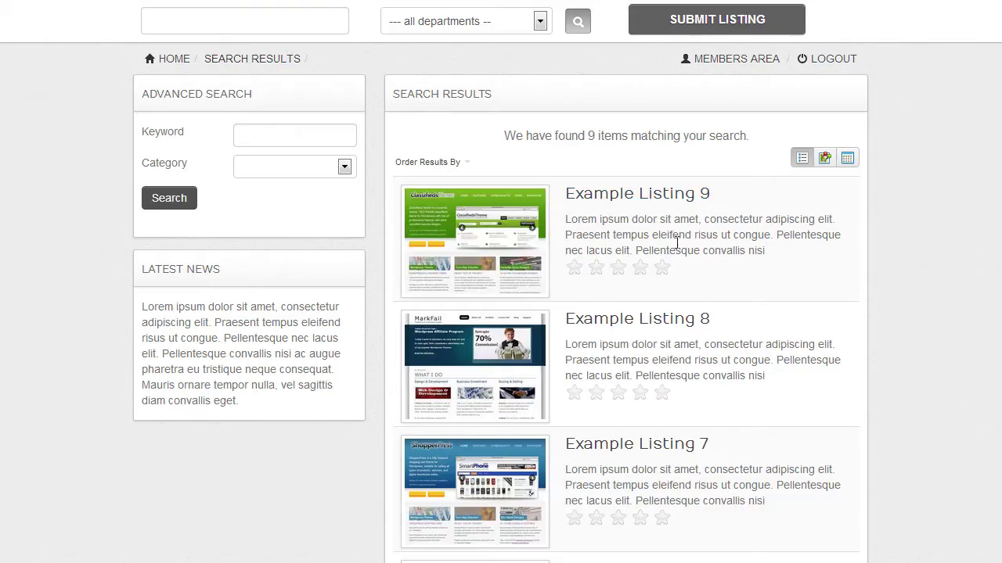
scroll(696, 277, down, 1)
scroll(614, 290, up, 1)
scroll(642, 217, up, 1)
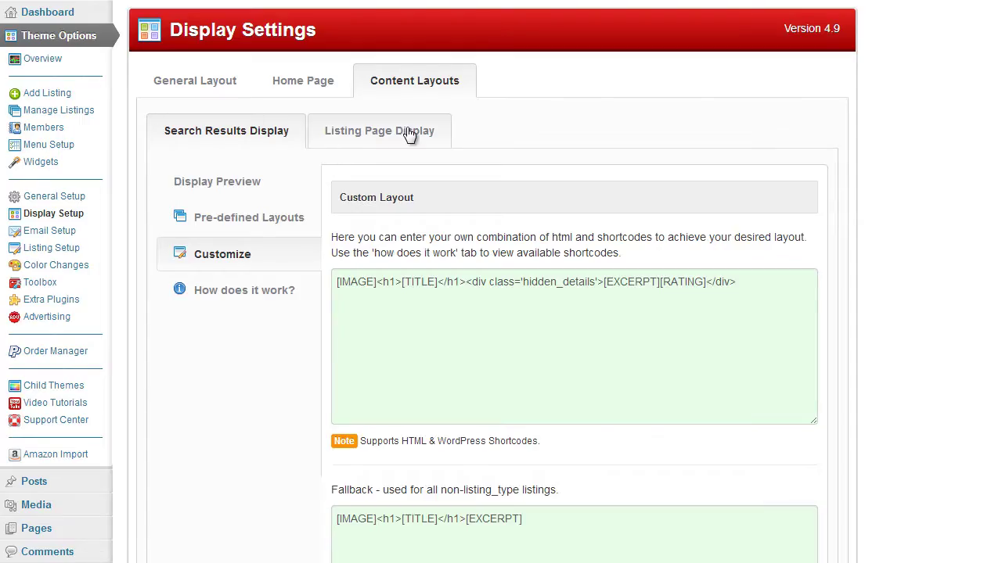
Step: Open the listing page display preview in the content layout settings
click(408, 134)
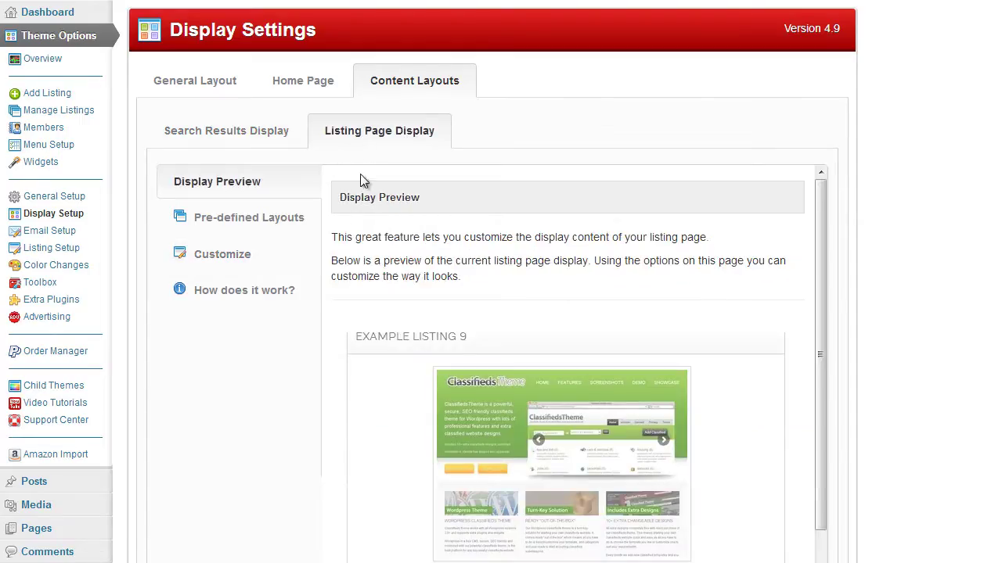
scroll(246, 335, down, 1)
scroll(246, 336, up, 1)
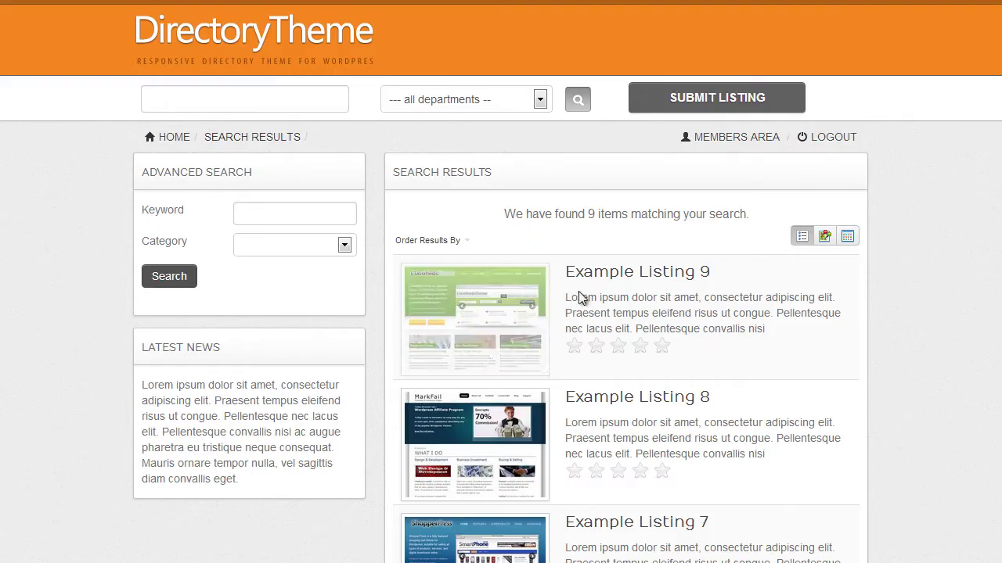
Step: Open Example Listing 9 on the site and review its details, contact form, comments, description and map
click(701, 282)
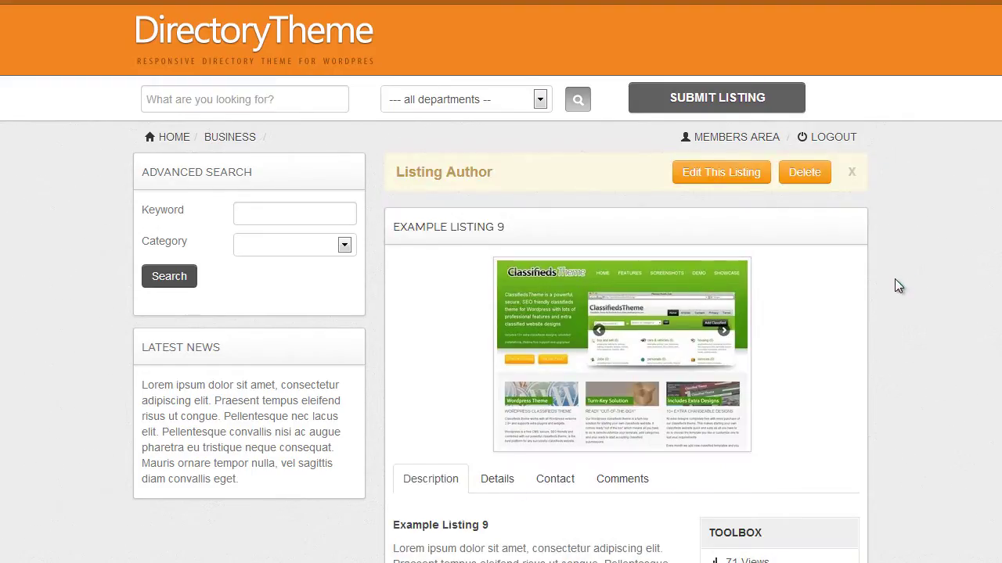
scroll(893, 280, down, 2)
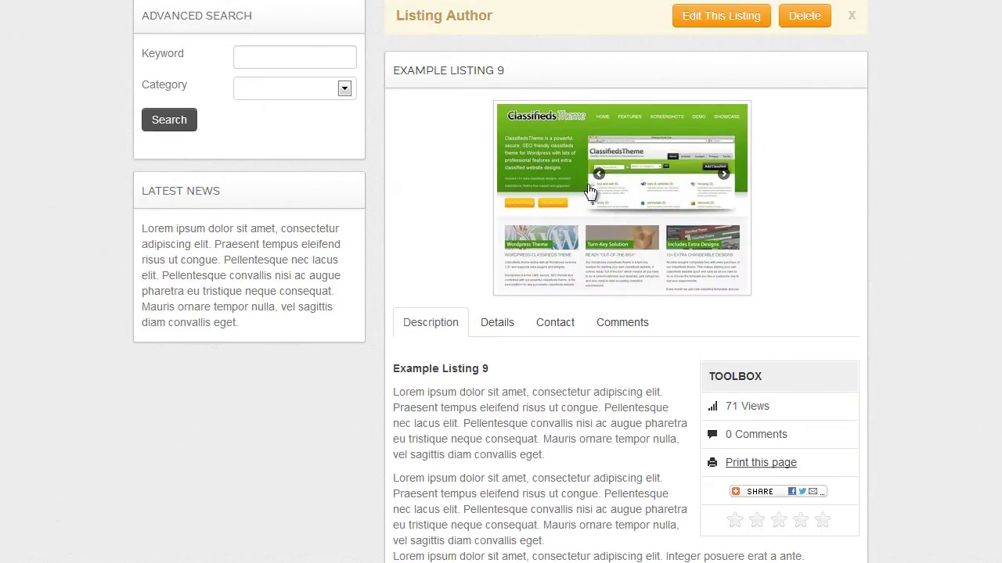
scroll(564, 228, down, 1)
click(501, 249)
click(553, 251)
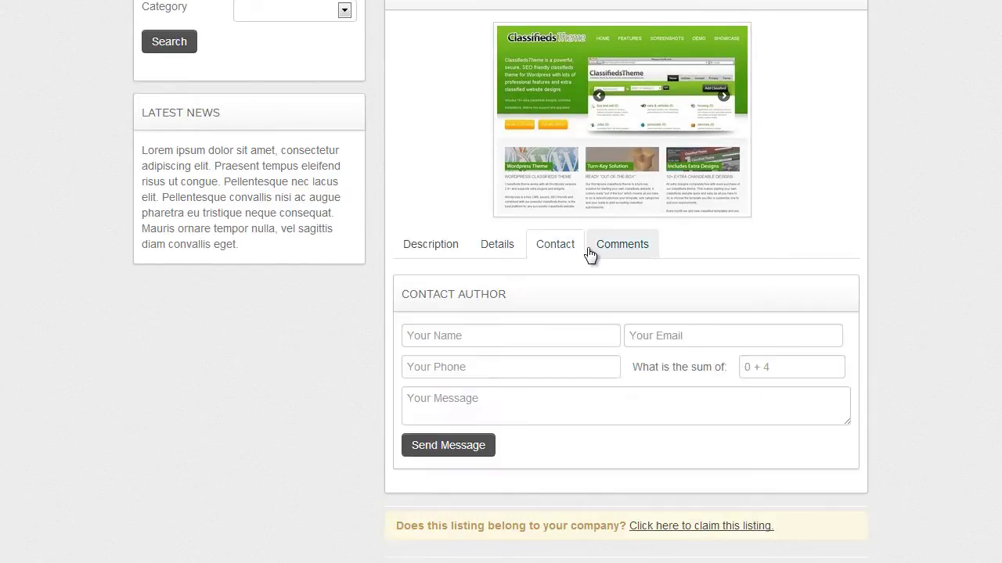
click(595, 254)
click(446, 255)
scroll(480, 365, down, 4)
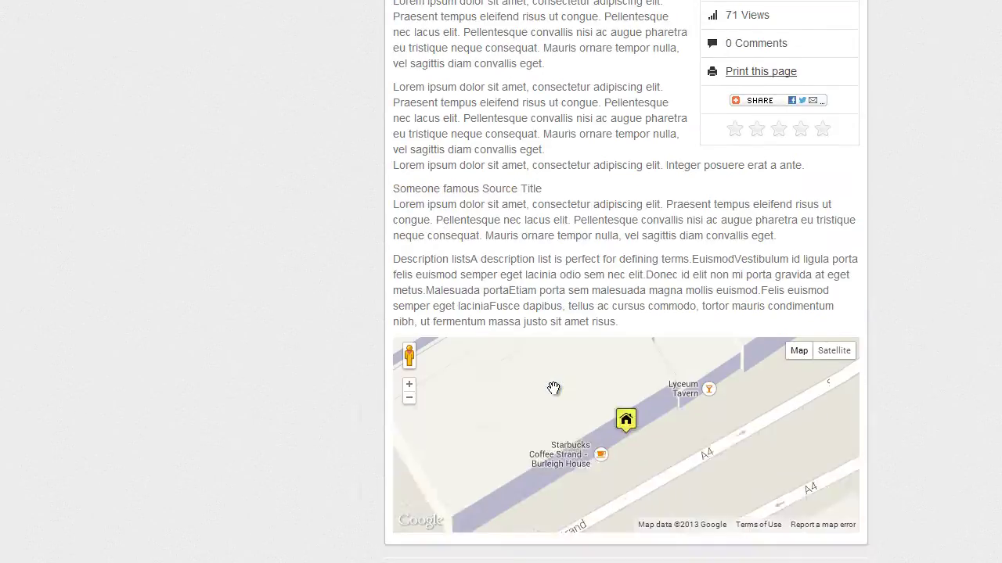
scroll(414, 190, up, 2)
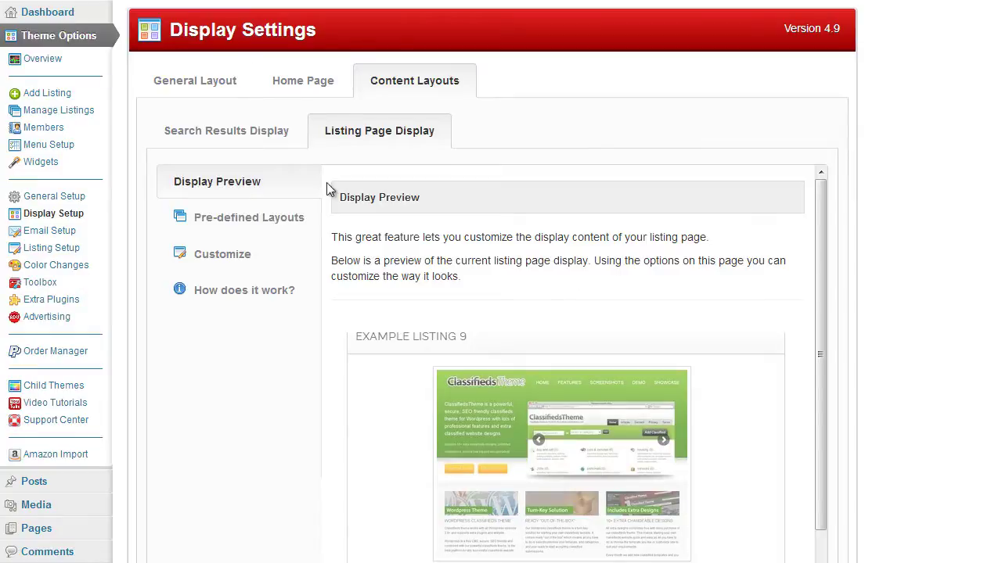
Step: Return to the search results display settings and run an empty advanced search on the site to list all items
scroll(316, 408, down, 1)
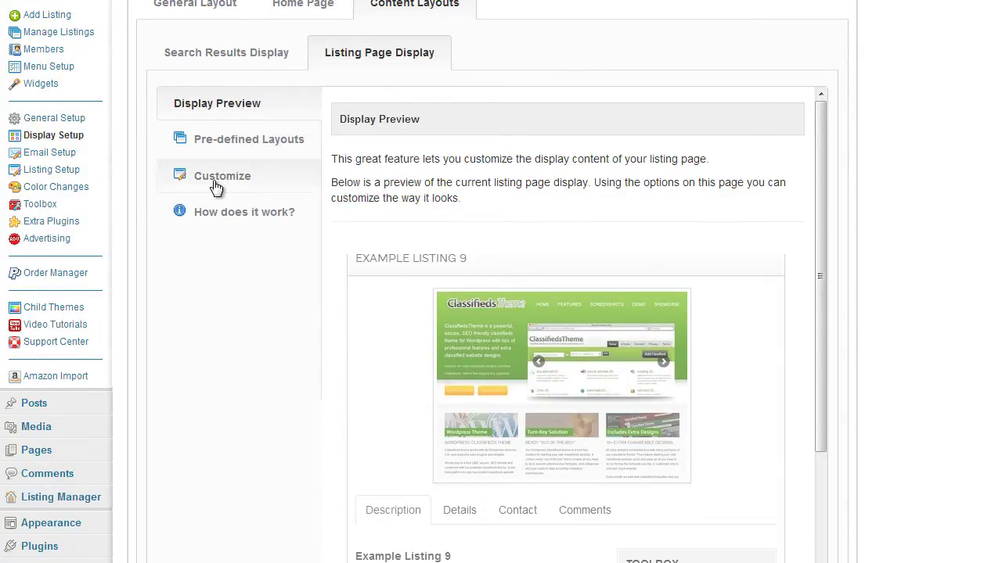
scroll(241, 174, up, 1)
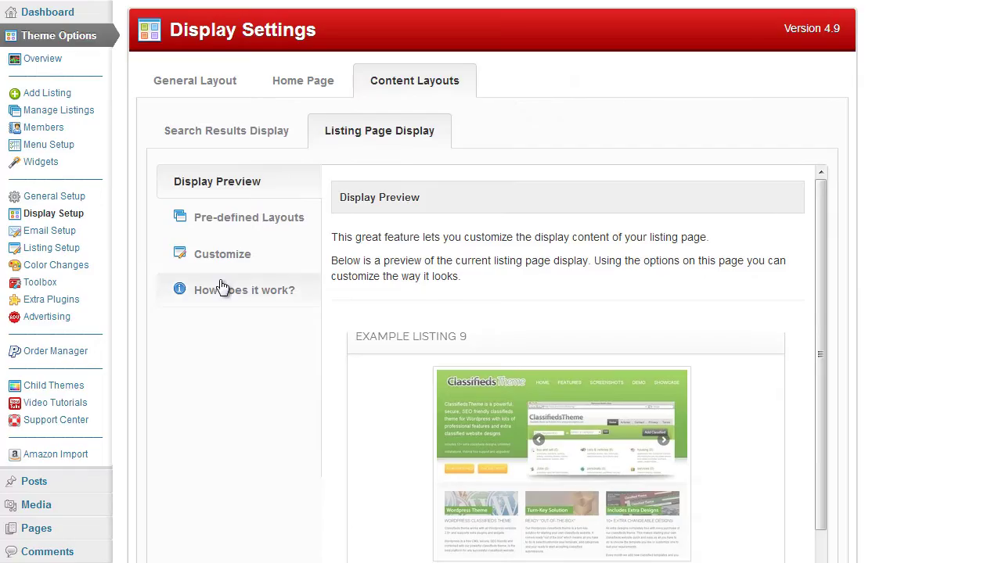
click(223, 131)
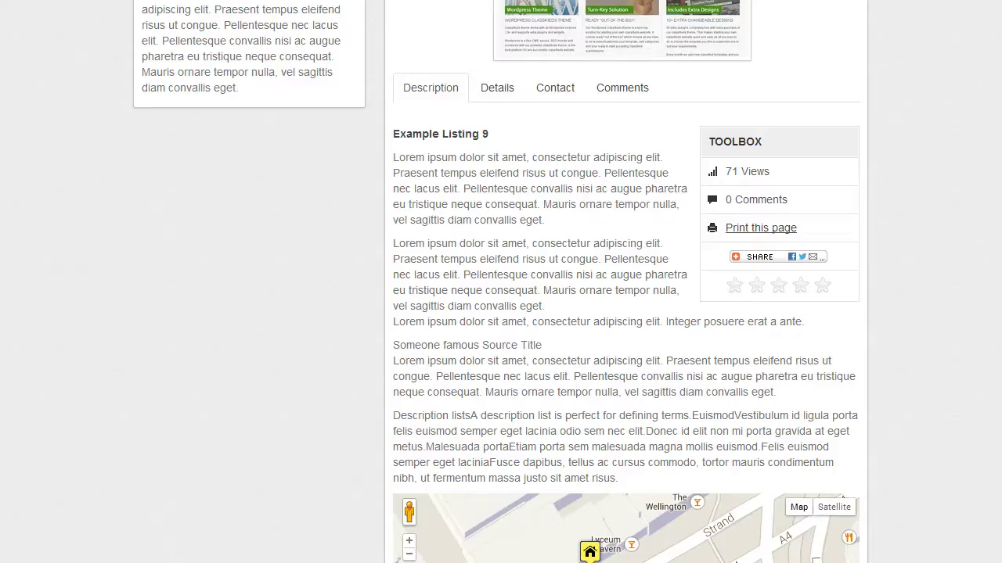
scroll(399, 112, up, 5)
click(170, 277)
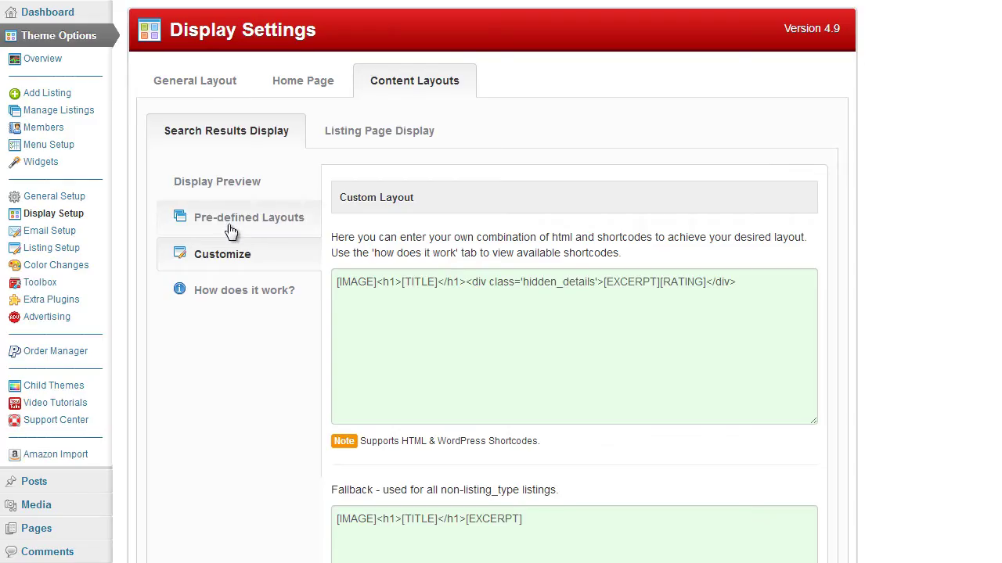
Step: Apply the pre-defined search results layout with the image left of the title, date, author, category and description
click(235, 222)
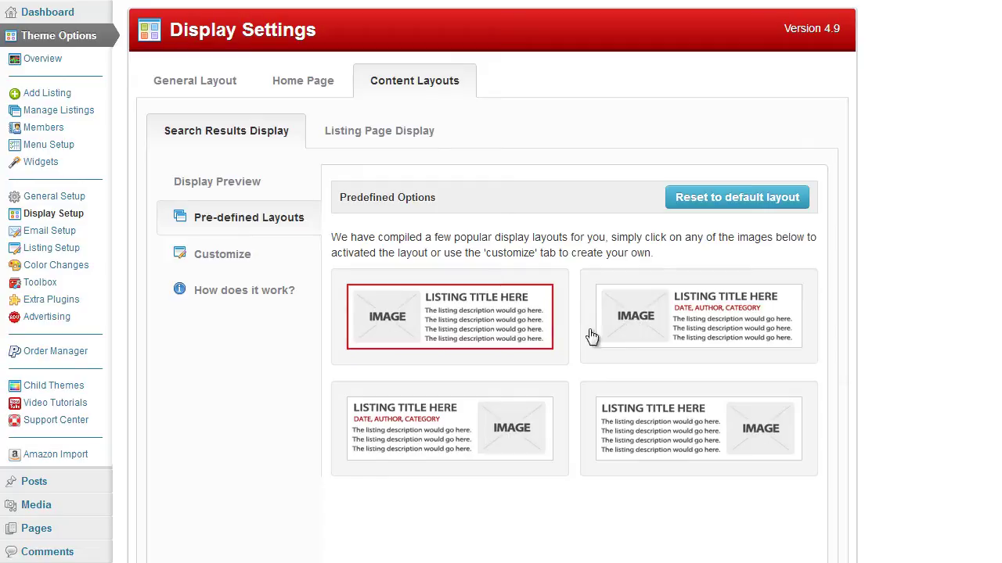
scroll(501, 360, down, 1)
scroll(501, 362, up, 1)
click(225, 252)
click(263, 232)
click(660, 335)
scroll(662, 338, down, 5)
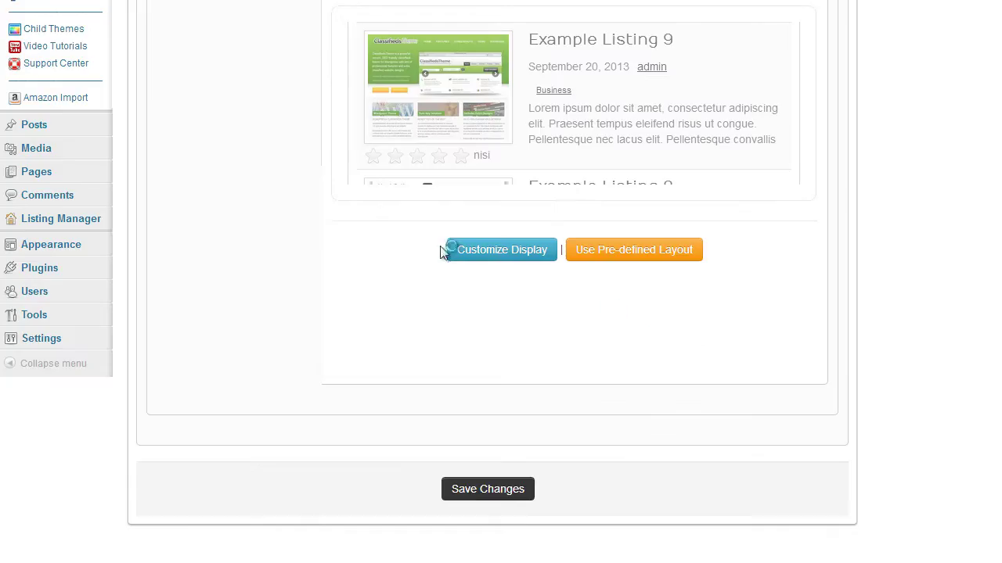
Step: Apply the pre-defined search results layout with date, author and category and the image on the right, and refresh the site's results page
scroll(442, 251, up, 5)
click(215, 149)
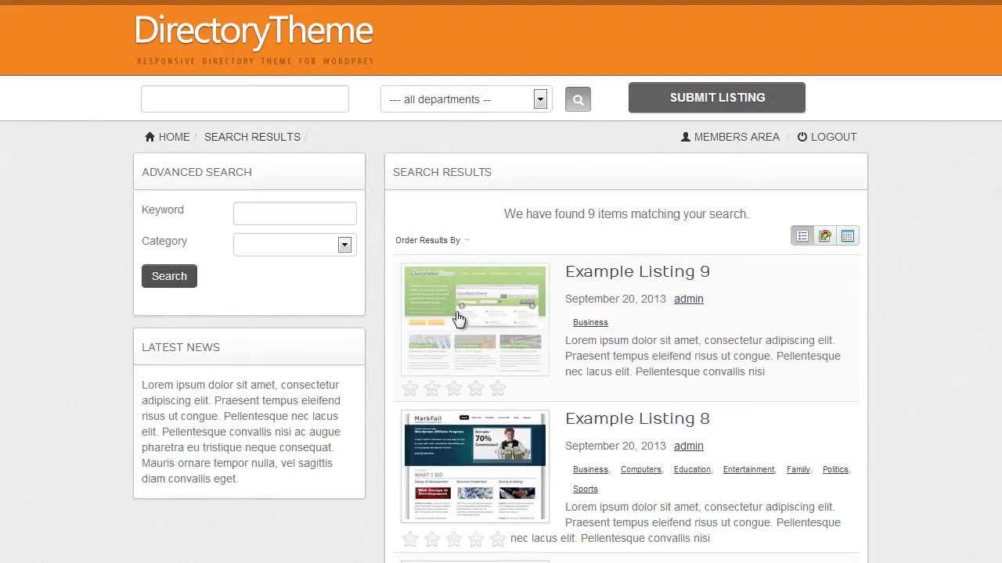
click(428, 241)
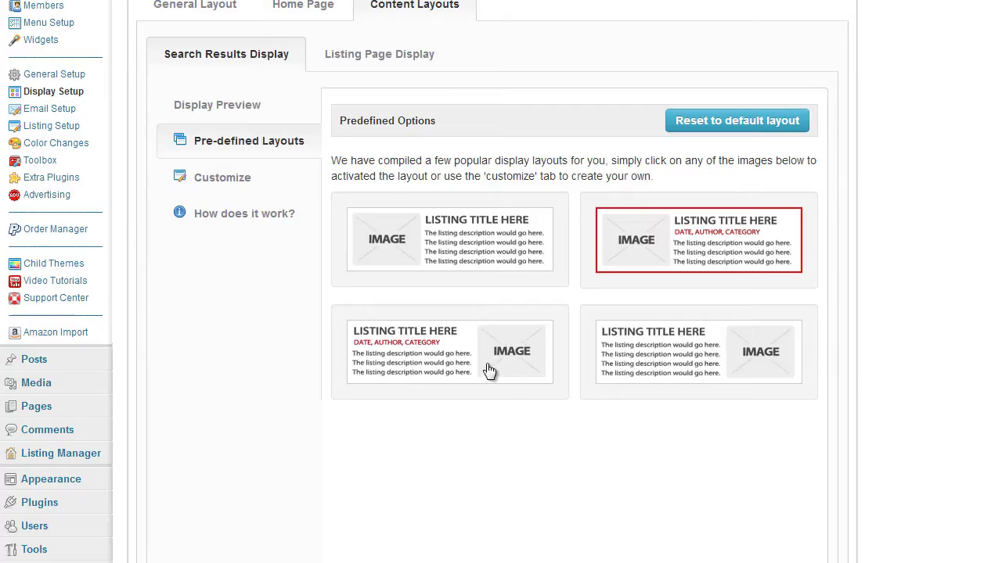
click(482, 345)
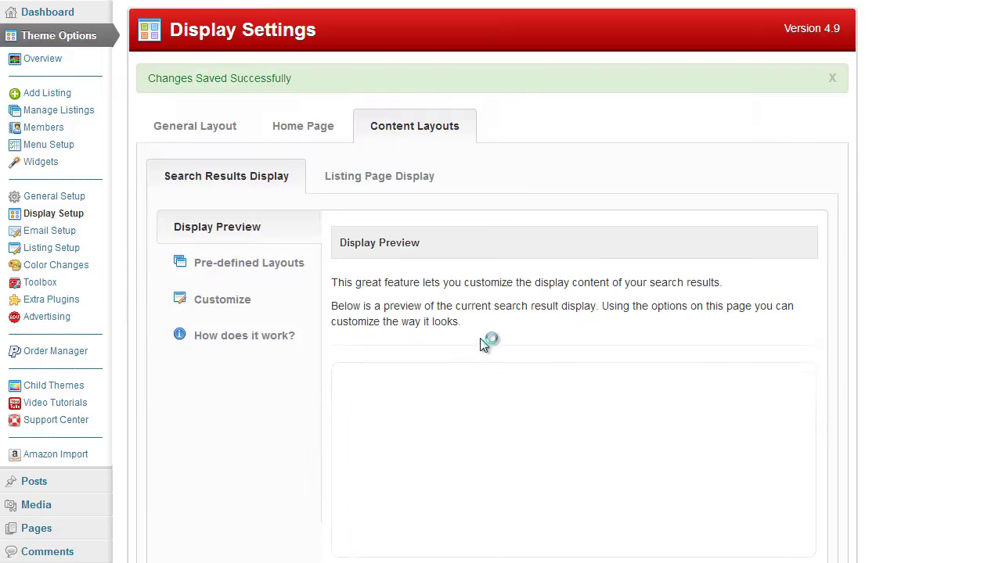
scroll(483, 344, down, 5)
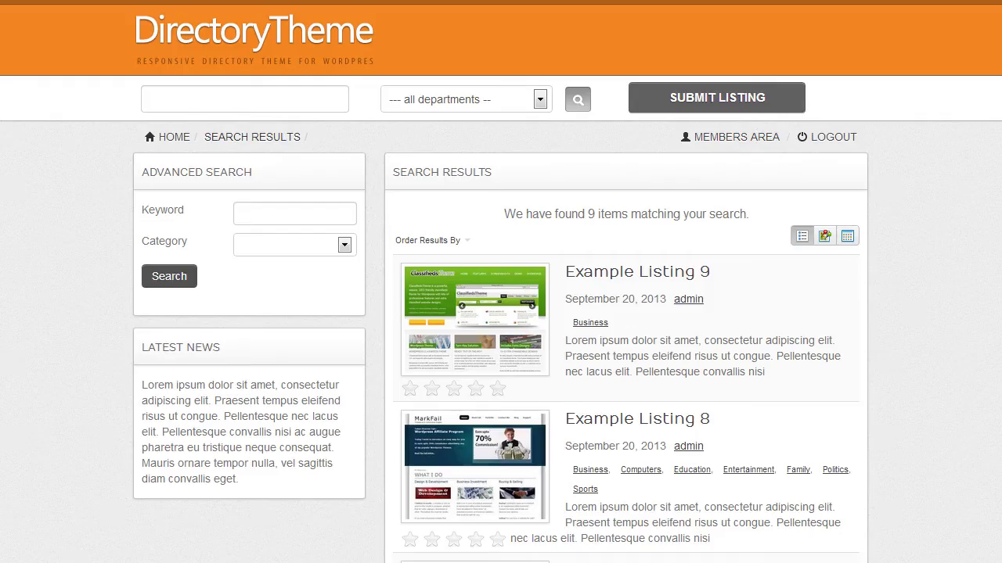
key(F5)
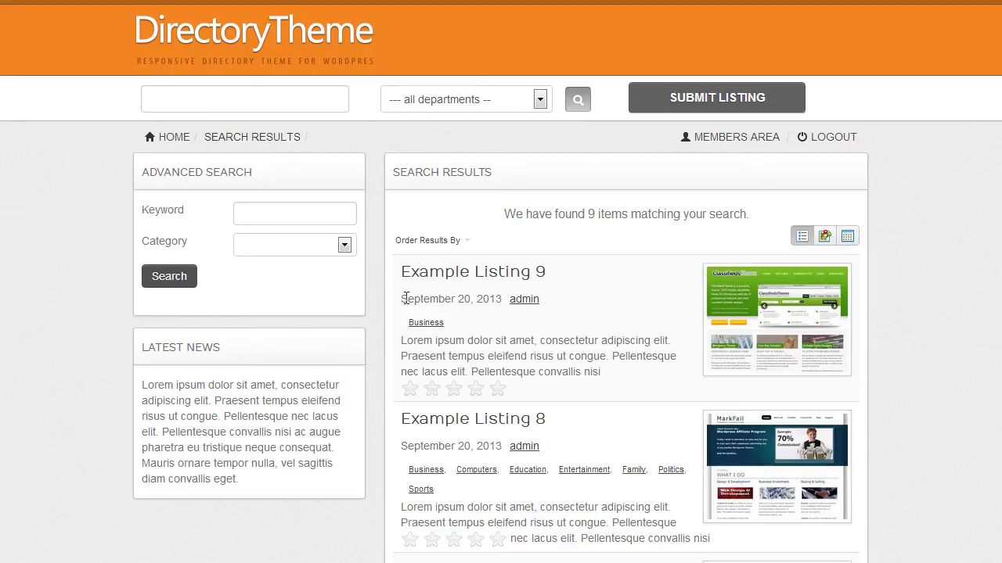
click(428, 240)
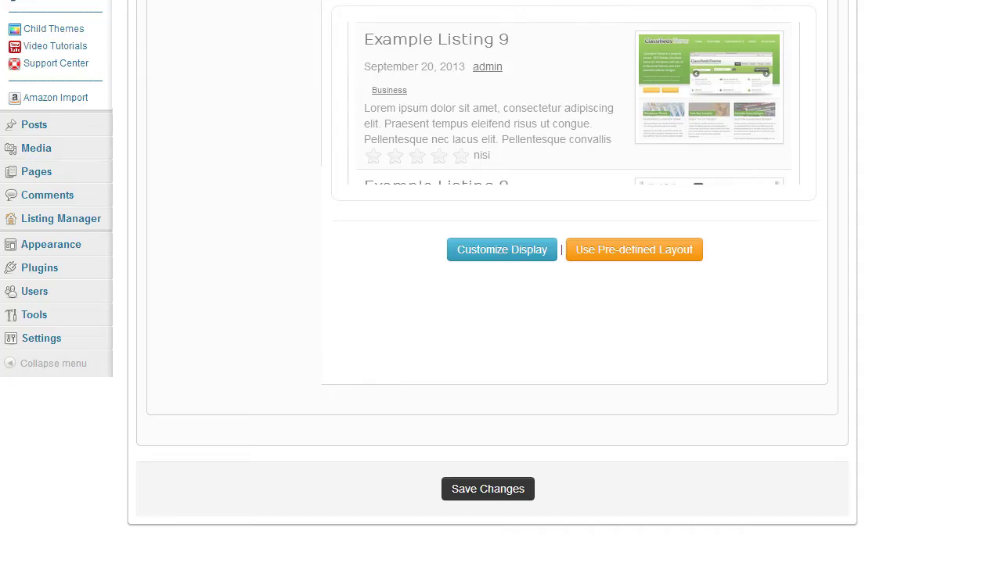
Step: Apply the pre-defined search results layout with only title and description beside an image on the right
scroll(275, 264, up, 5)
click(241, 219)
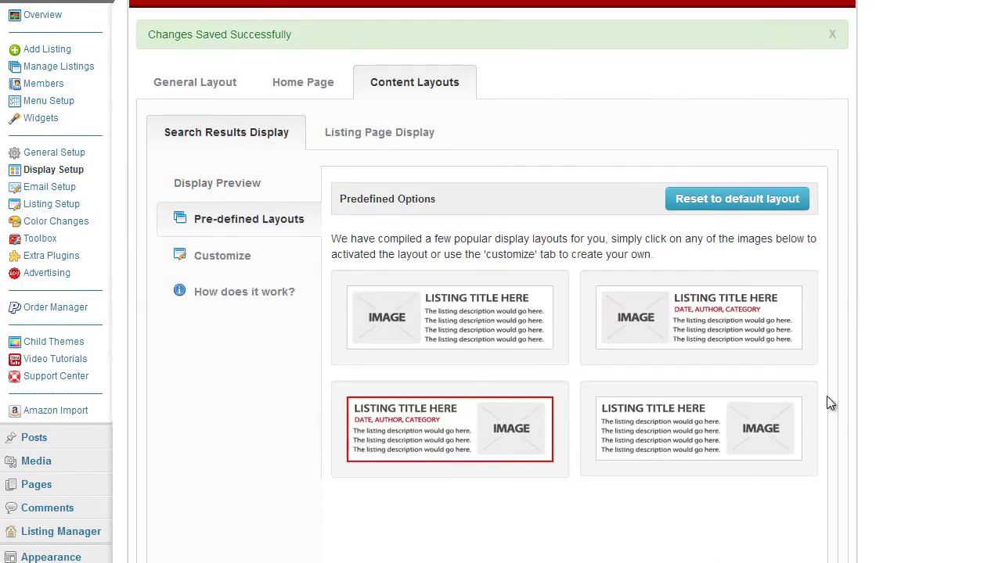
scroll(826, 396, down, 1)
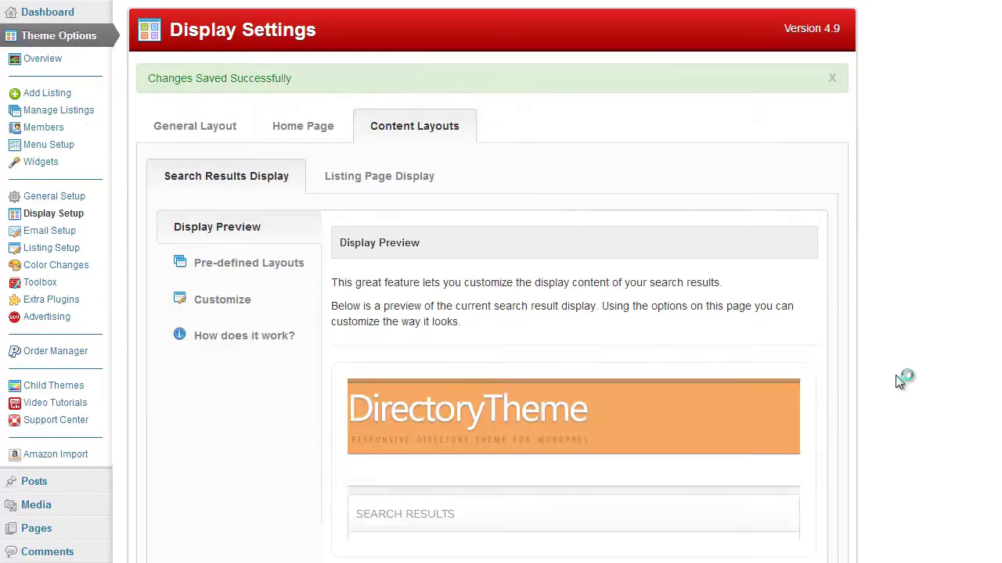
scroll(761, 301, down, 3)
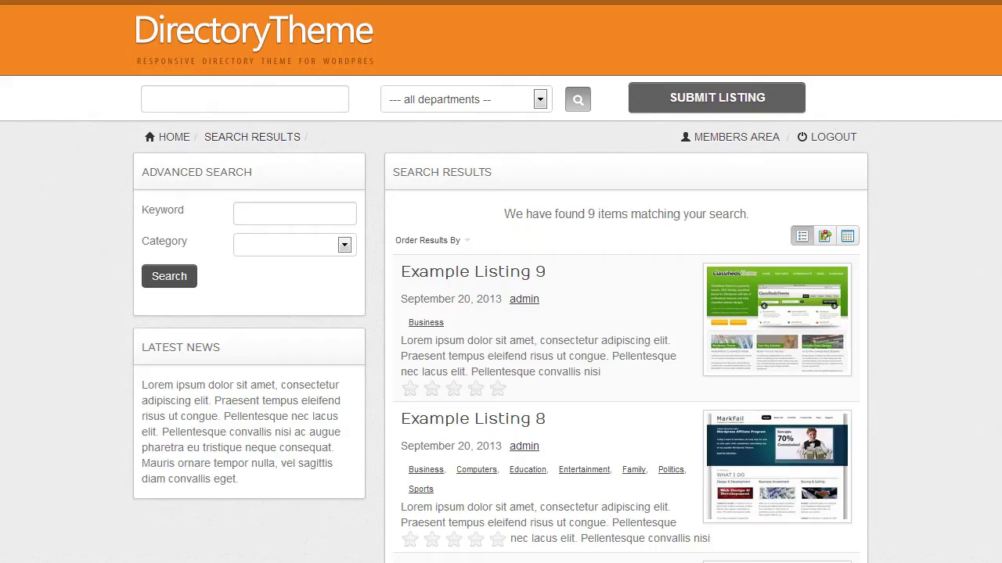
click(397, 240)
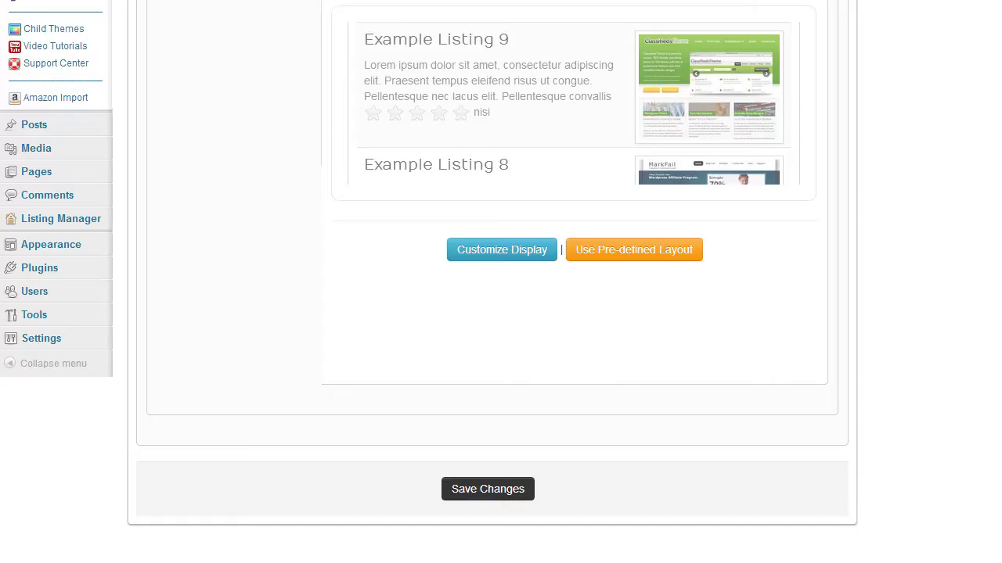
Step: Review the custom layout code for the search results and compare it with the listings on the site
scroll(298, 328, up, 5)
click(243, 263)
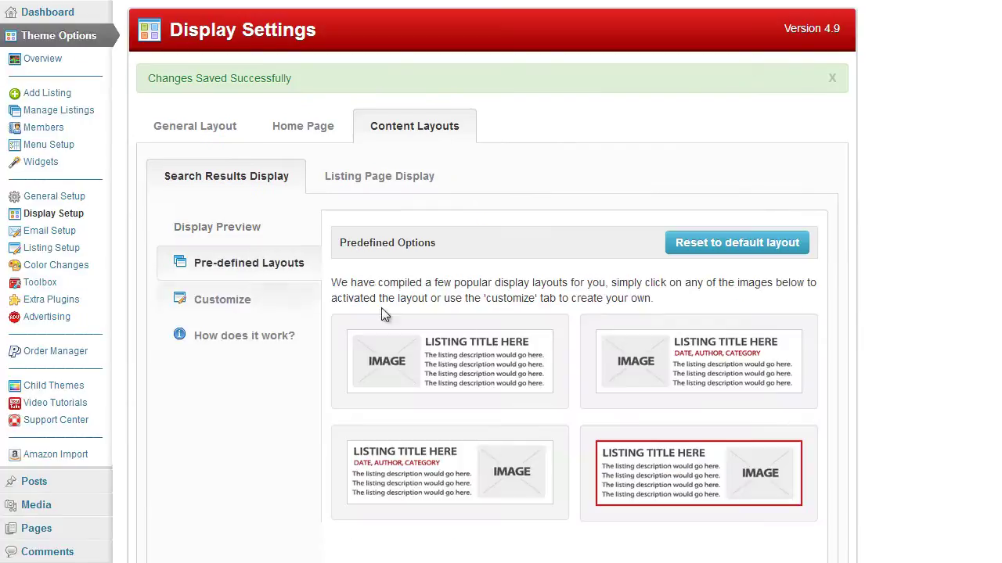
scroll(512, 348, down, 1)
click(226, 232)
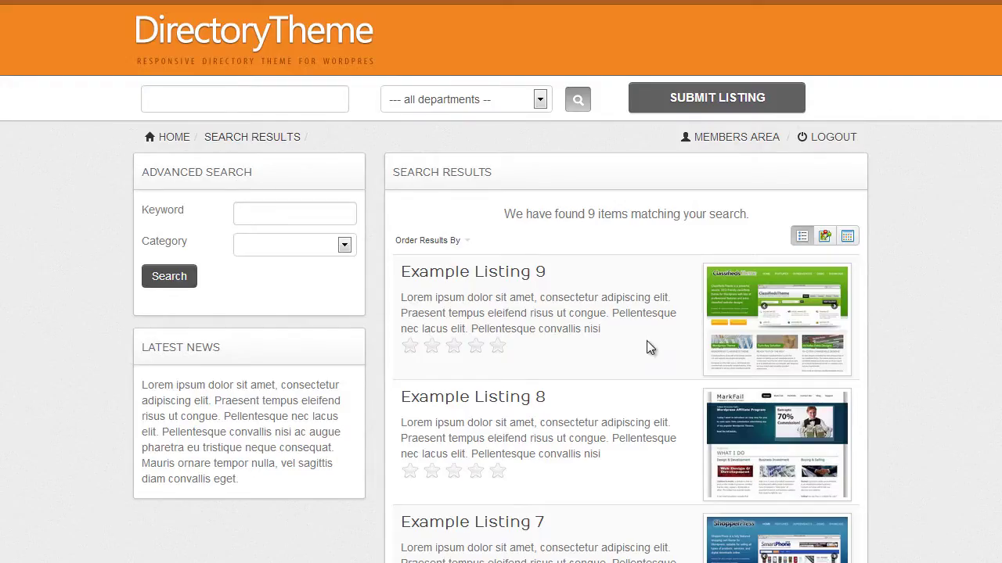
click(427, 240)
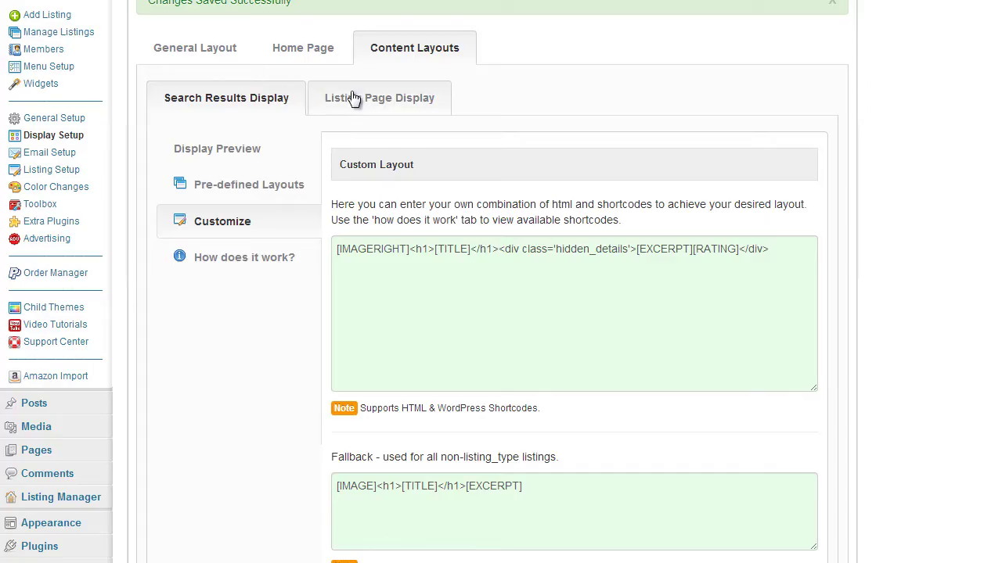
Step: Review the pre-defined layouts and the custom layout code available for the listing page display
click(353, 98)
click(274, 186)
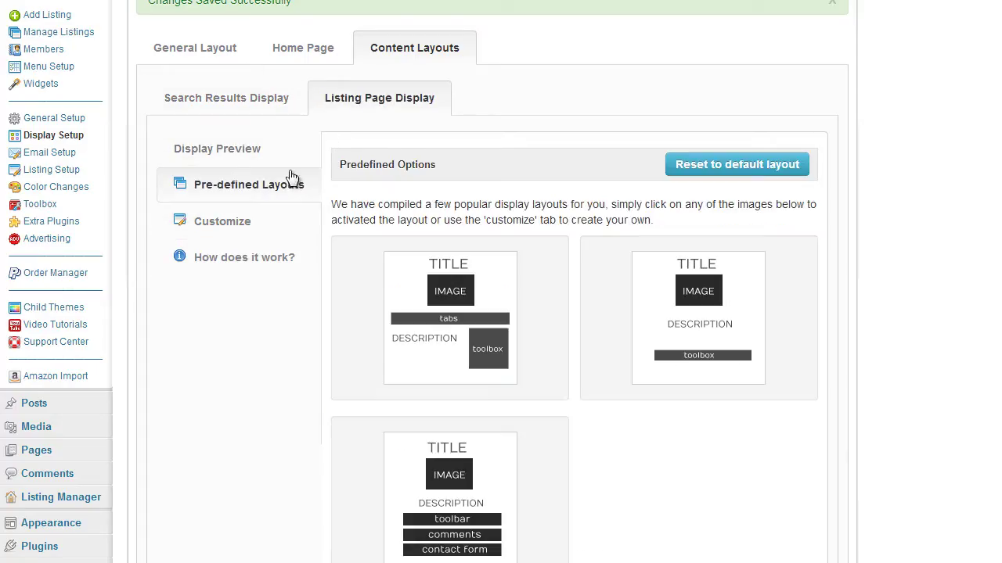
scroll(297, 313, down, 1)
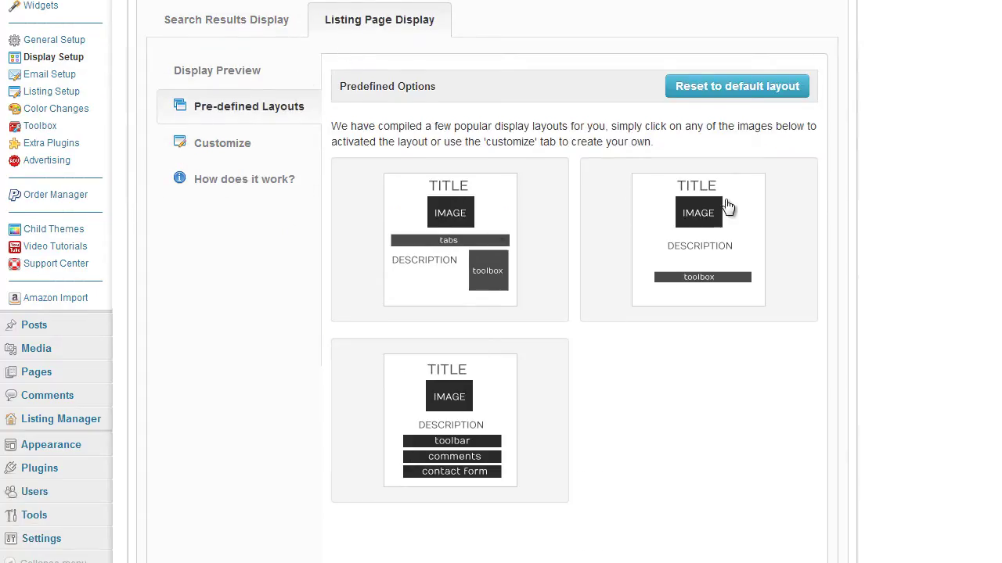
scroll(470, 259, up, 1)
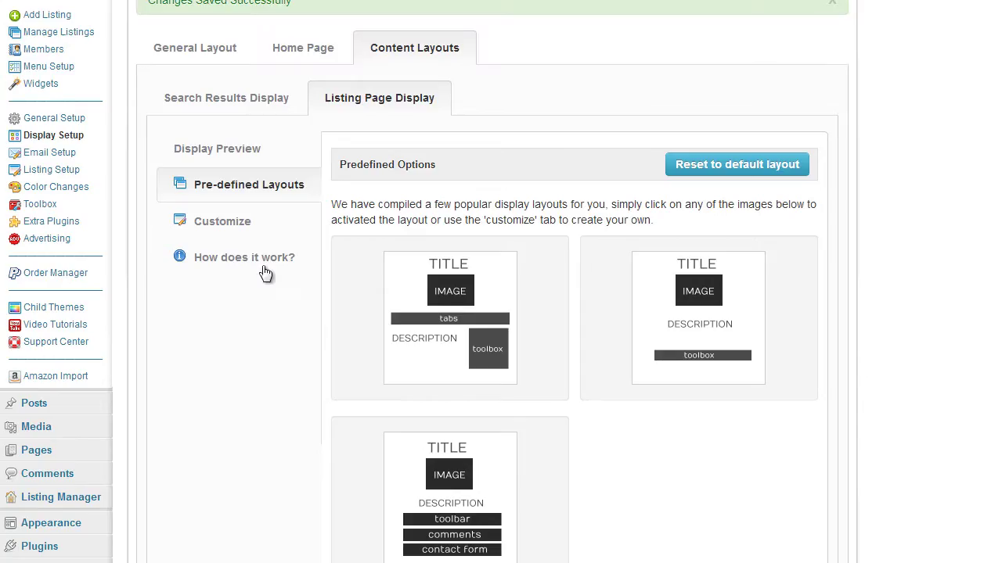
click(233, 237)
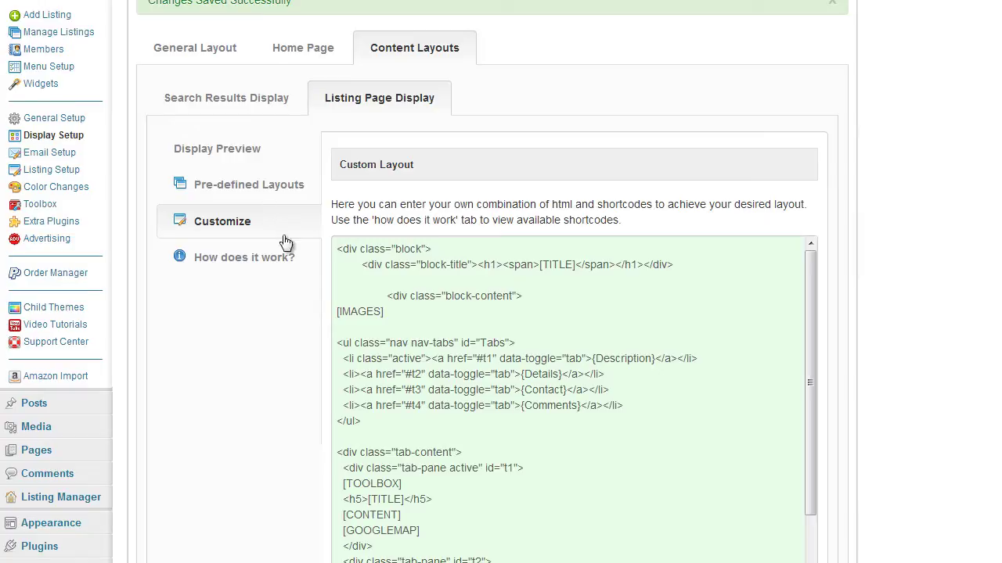
Step: Reset the search results display to its default layout and check the results page on the site
click(241, 102)
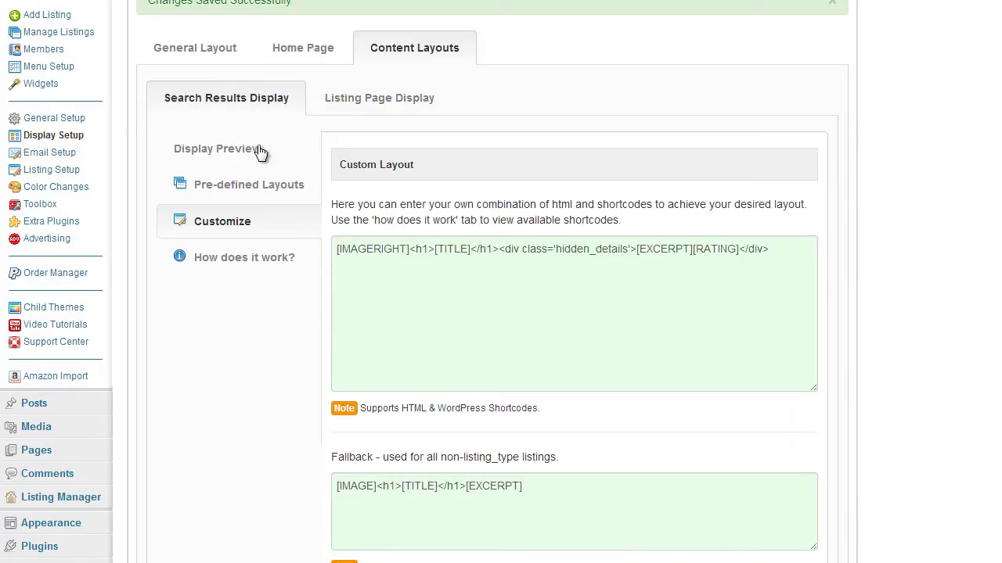
click(272, 188)
click(251, 221)
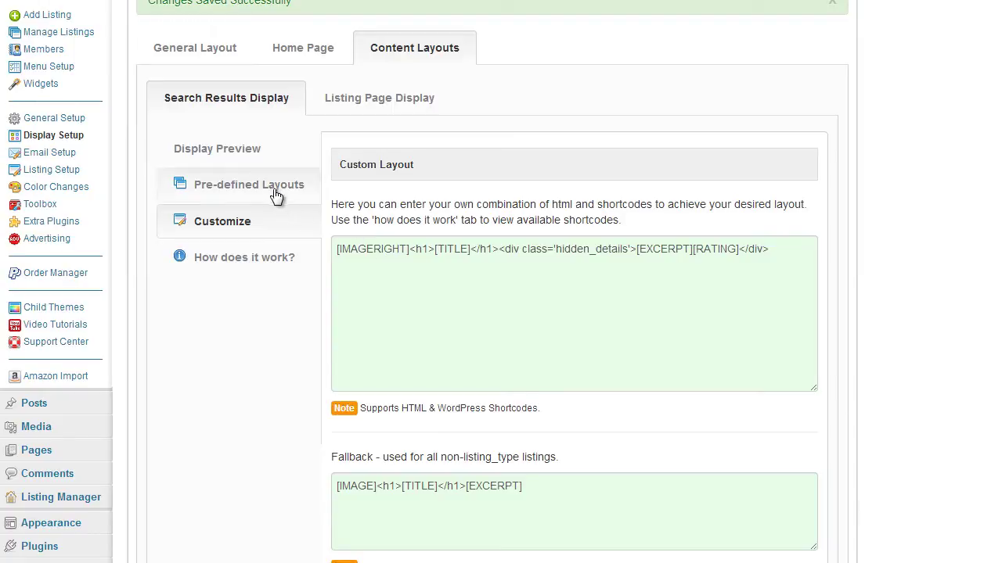
click(242, 184)
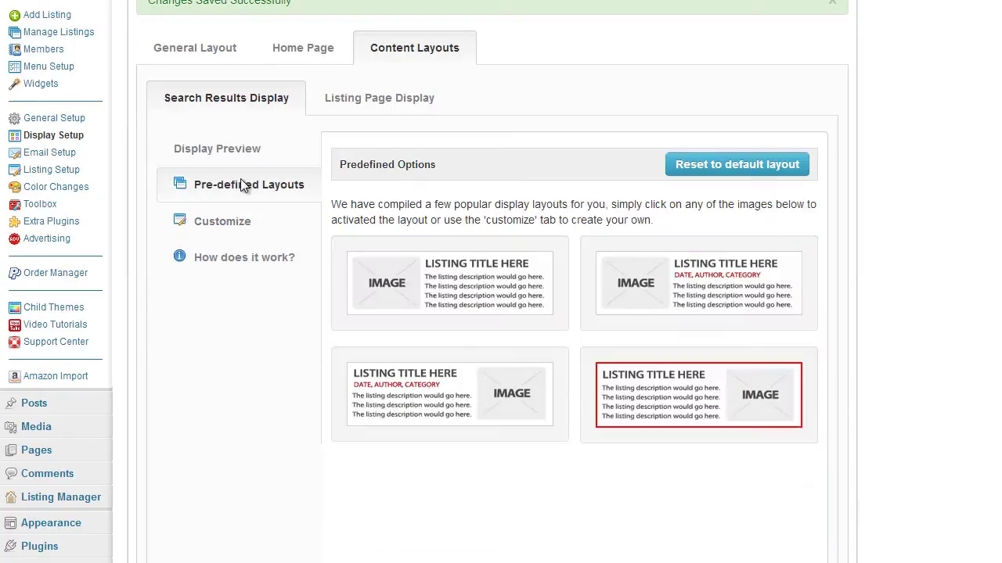
click(740, 166)
scroll(319, 232, down, 5)
scroll(276, 252, up, 3)
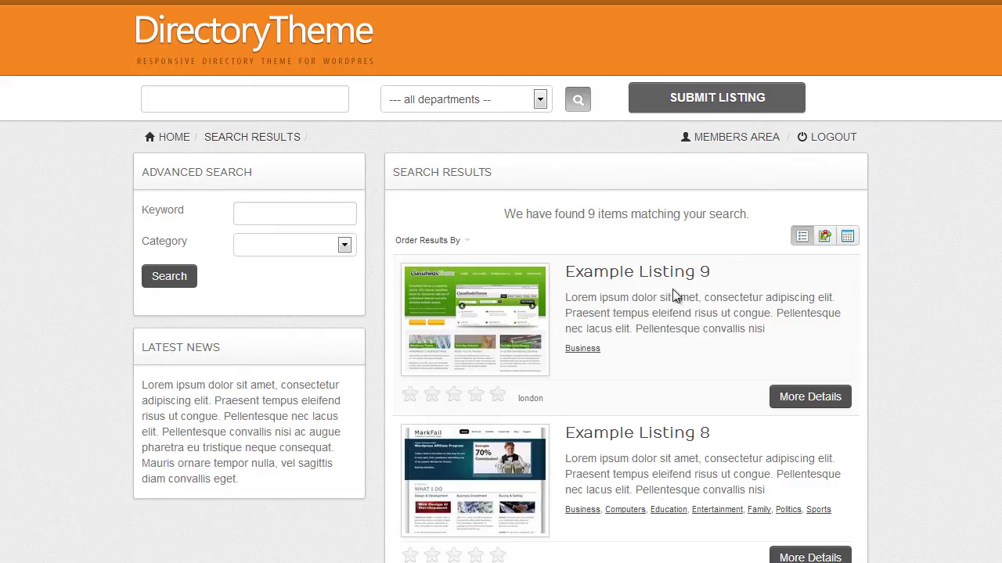
click(429, 240)
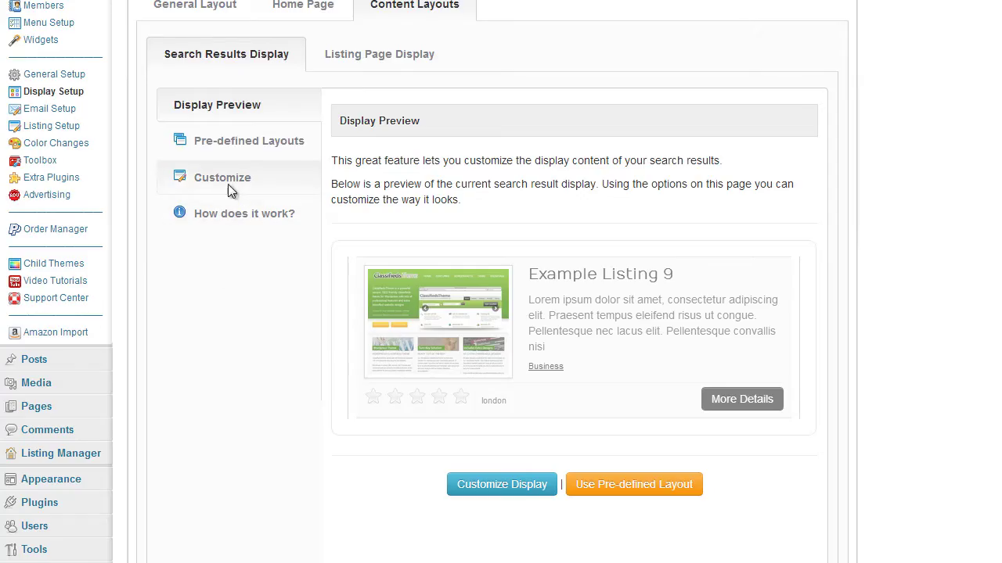
Step: Separate [IMAGE], the caption title block and the details block with blank lines in the search results custom layout code
click(227, 181)
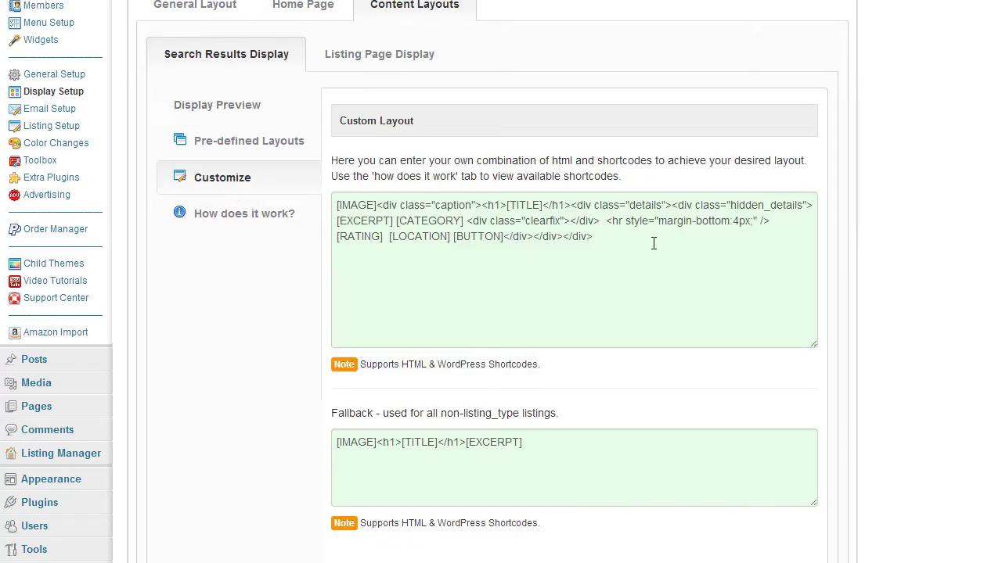
drag(653, 243, 334, 209)
click(490, 236)
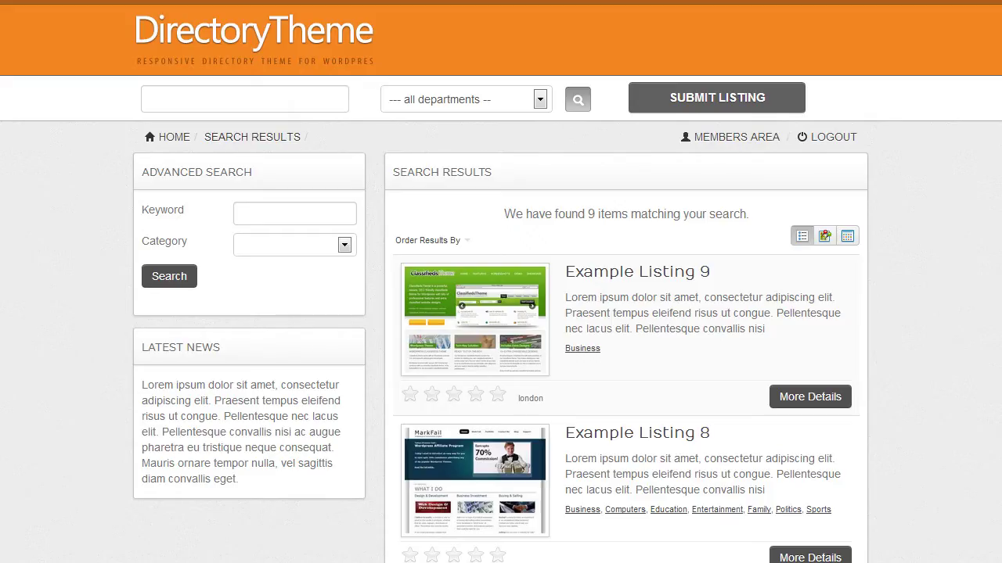
click(431, 237)
scroll(509, 320, down, 5)
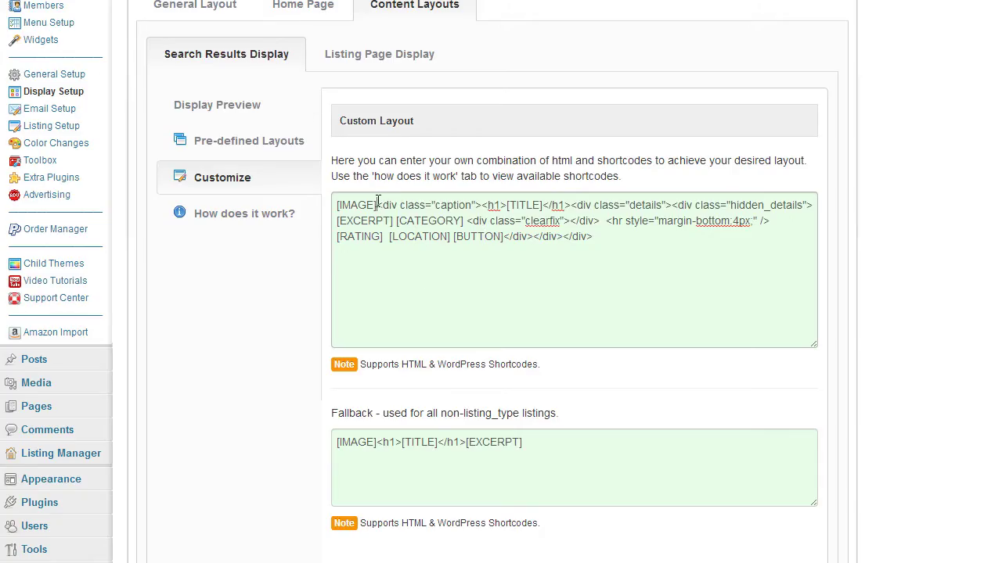
click(378, 205)
key(Return)
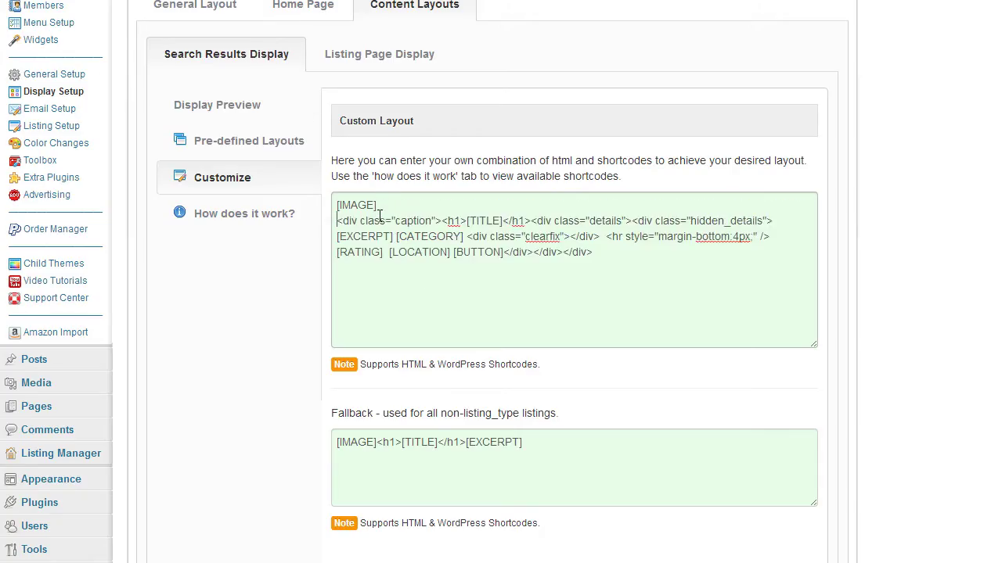
key(Return)
drag(396, 205, 336, 205)
click(391, 267)
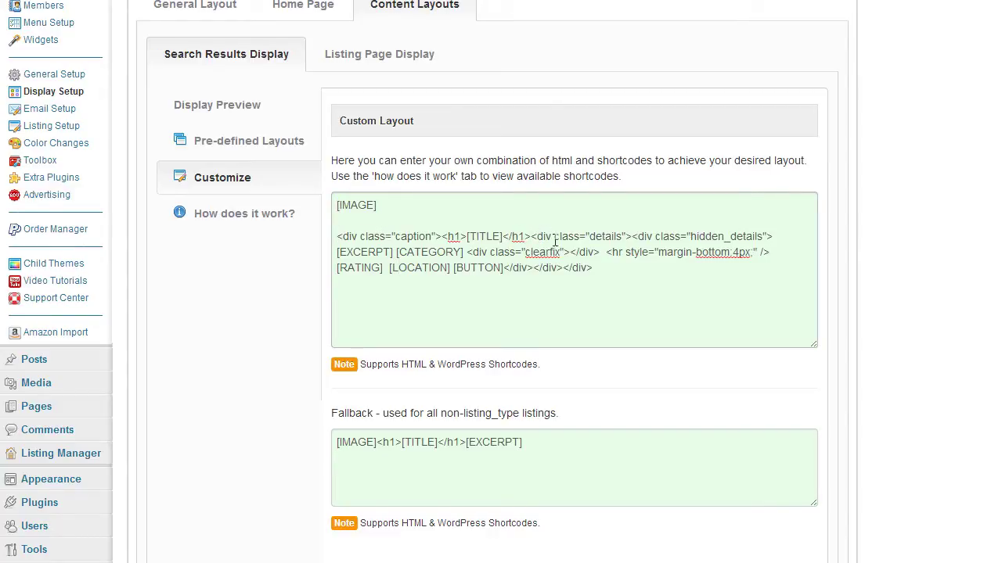
key(Return)
key(Return)
Step: Examine the title, excerpt, category, rating, location and button shortcodes in the custom code against the listings on the site
drag(531, 236, 443, 236)
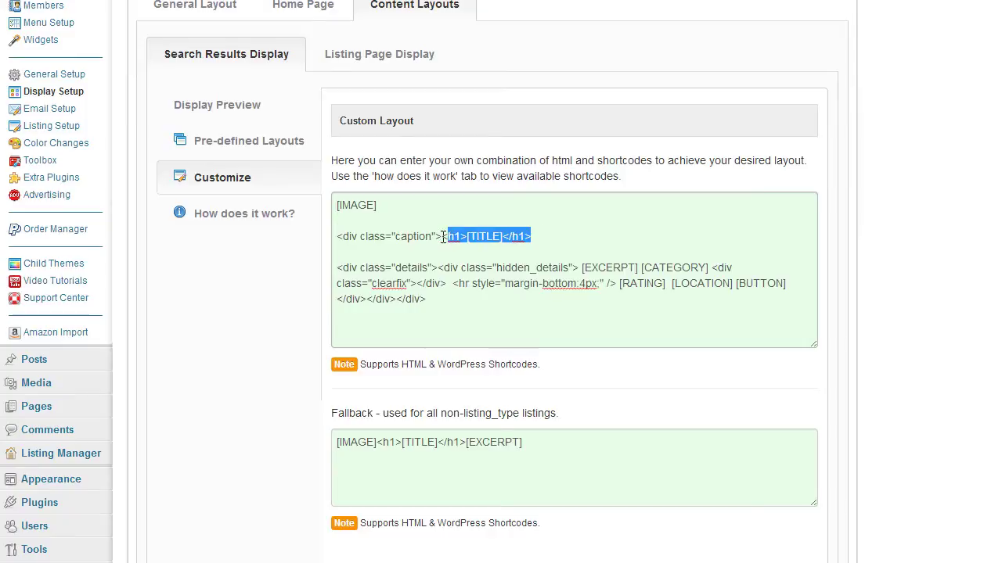
click(432, 278)
drag(601, 268, 701, 267)
drag(643, 283, 746, 283)
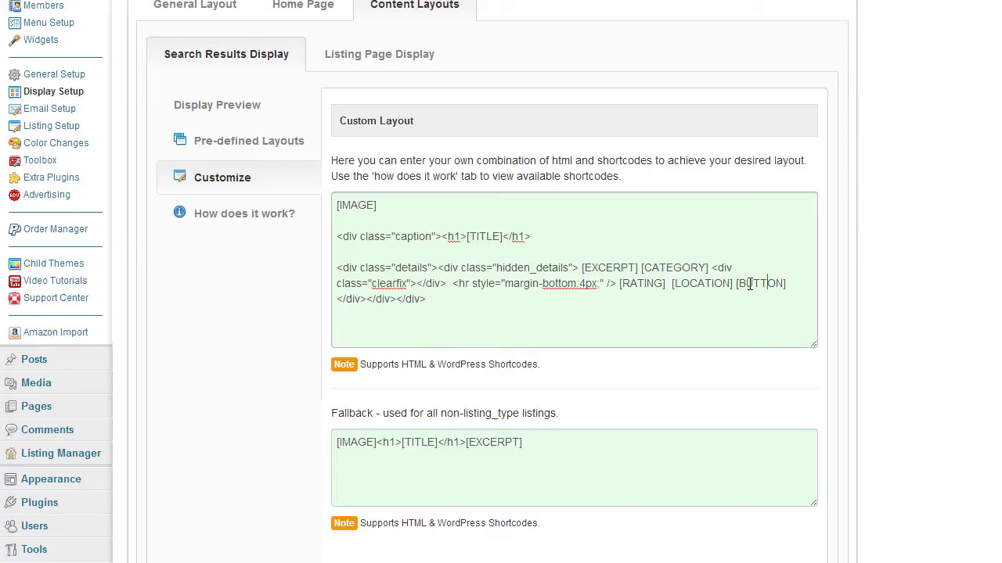
click(697, 284)
drag(482, 243, 532, 250)
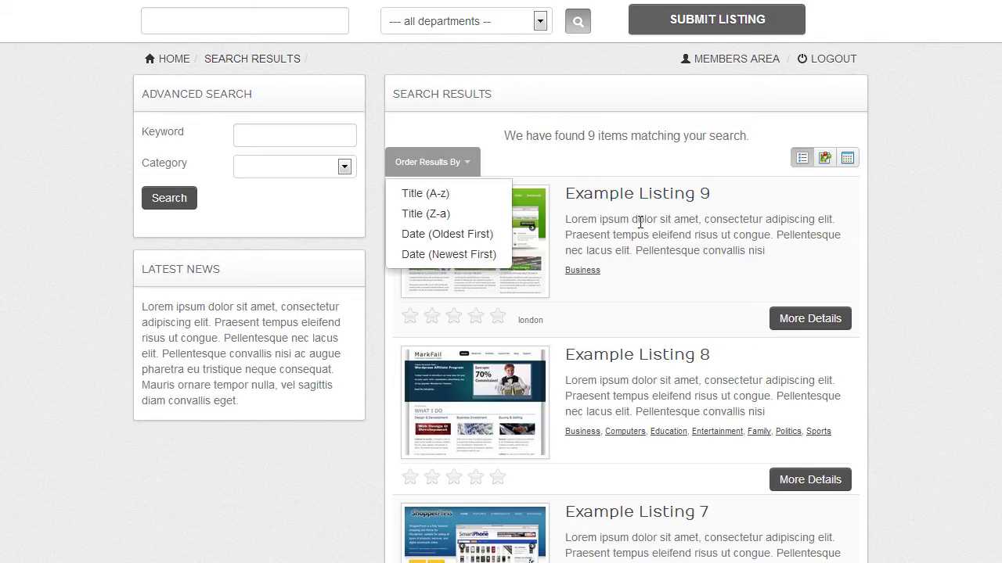
click(649, 227)
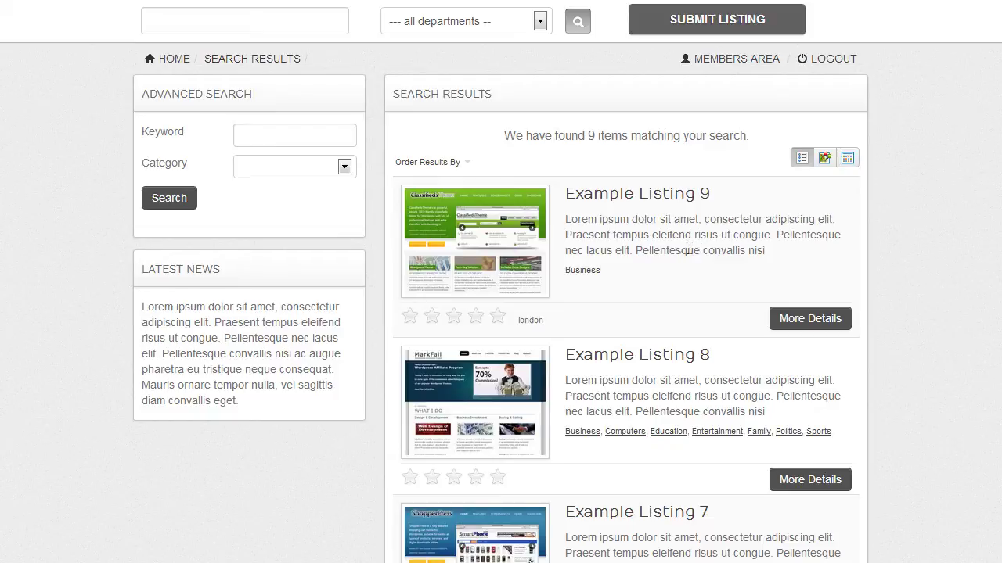
click(432, 162)
click(494, 235)
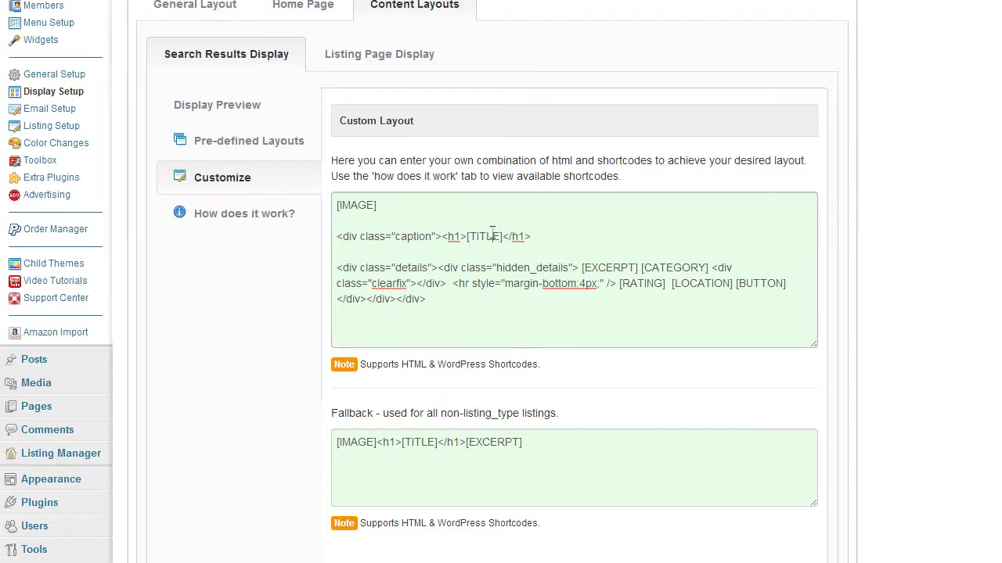
Step: Insert 123 above [IMAGE] in the search results custom layout, save it and check the refreshed results page
click(335, 205)
key(Return)
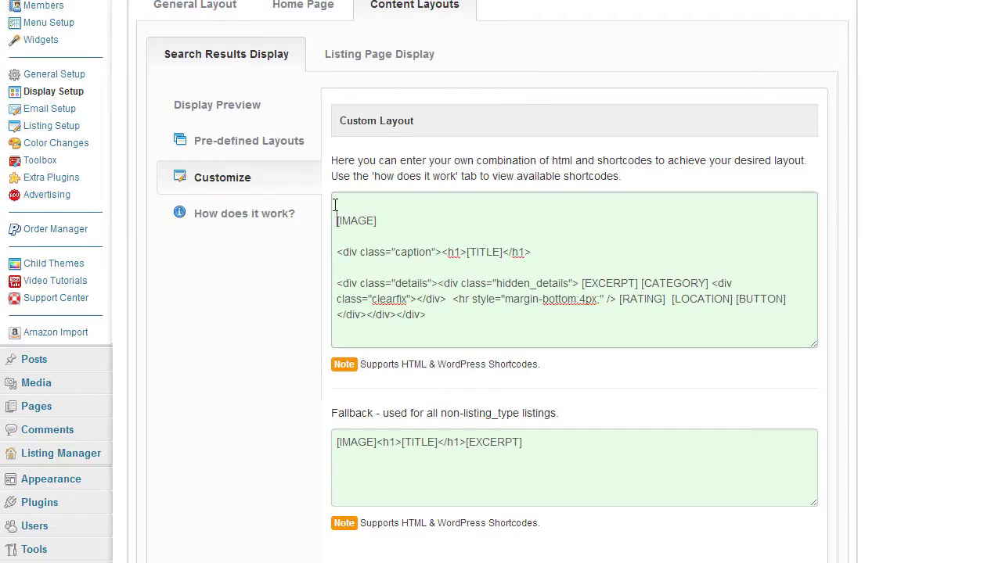
key(Return)
click(443, 205)
text(123)
scroll(977, 302, down, 5)
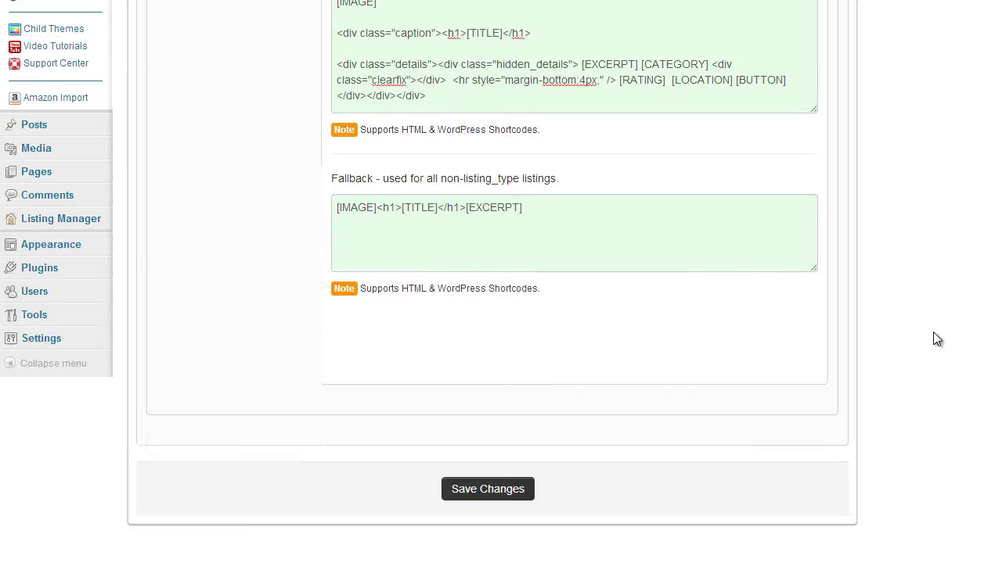
click(467, 487)
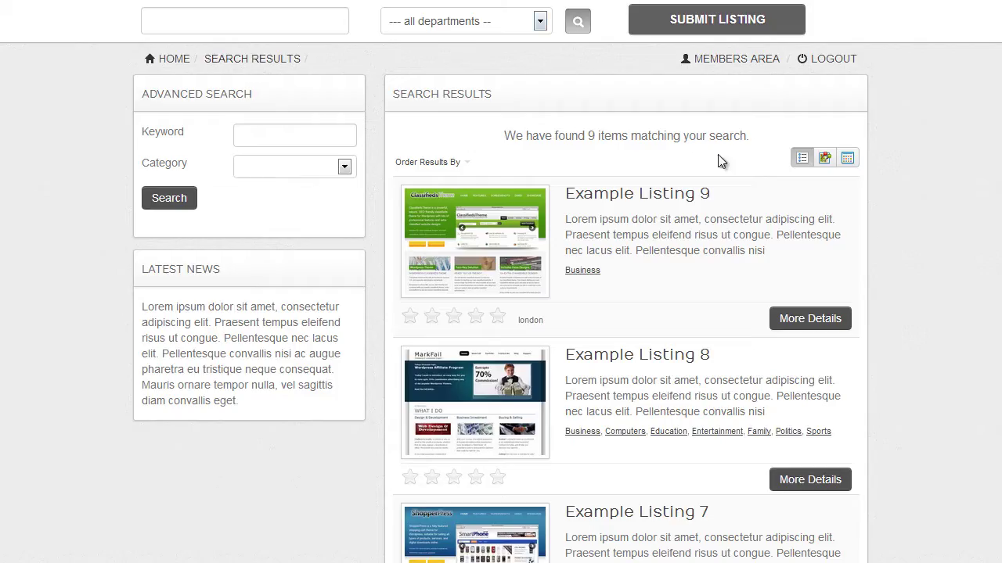
key(F5)
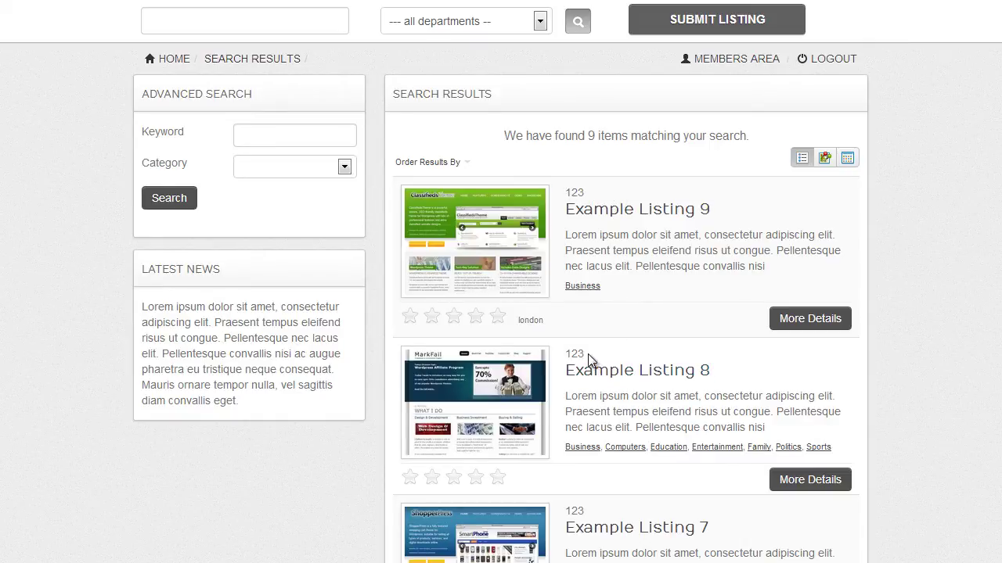
scroll(597, 351, down, 2)
scroll(584, 336, up, 2)
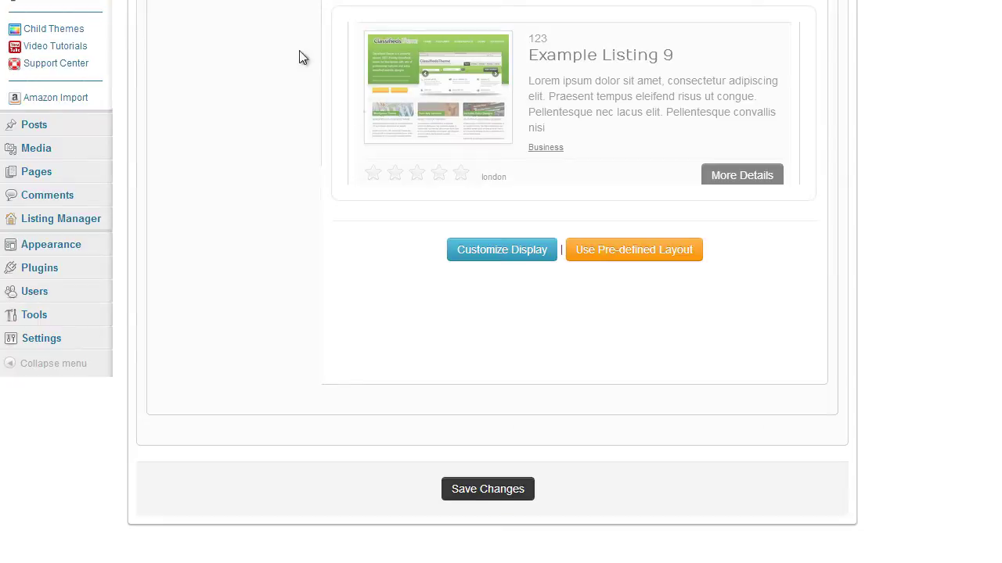
Step: Replace the whole search results custom layout code with only [IMAGE] and save the changes
scroll(349, 216, up, 5)
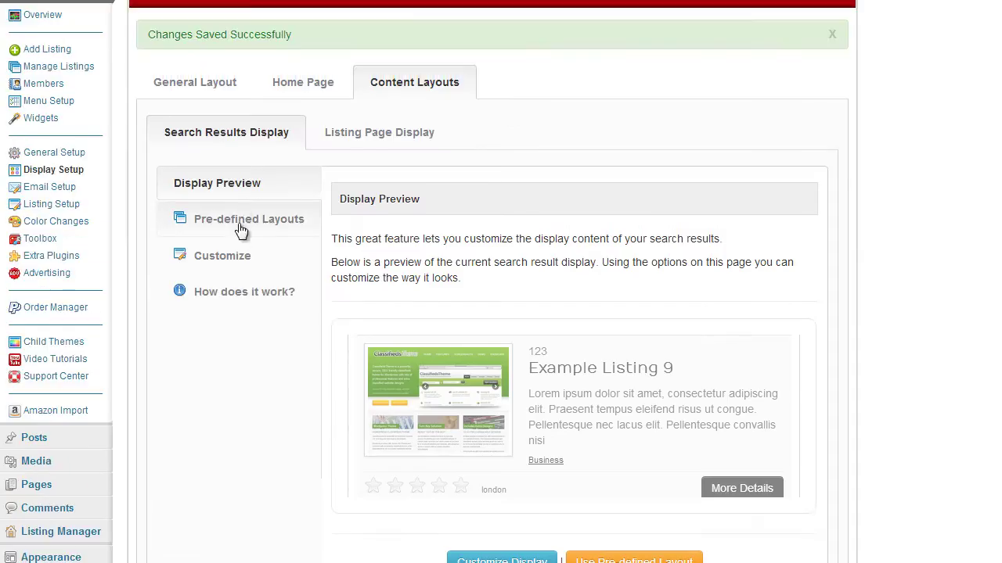
click(266, 255)
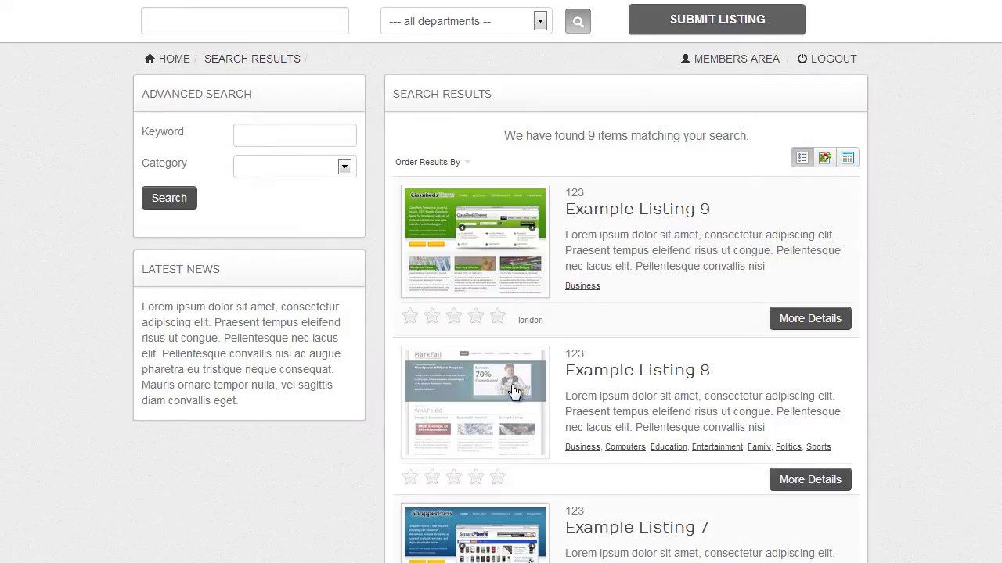
click(432, 162)
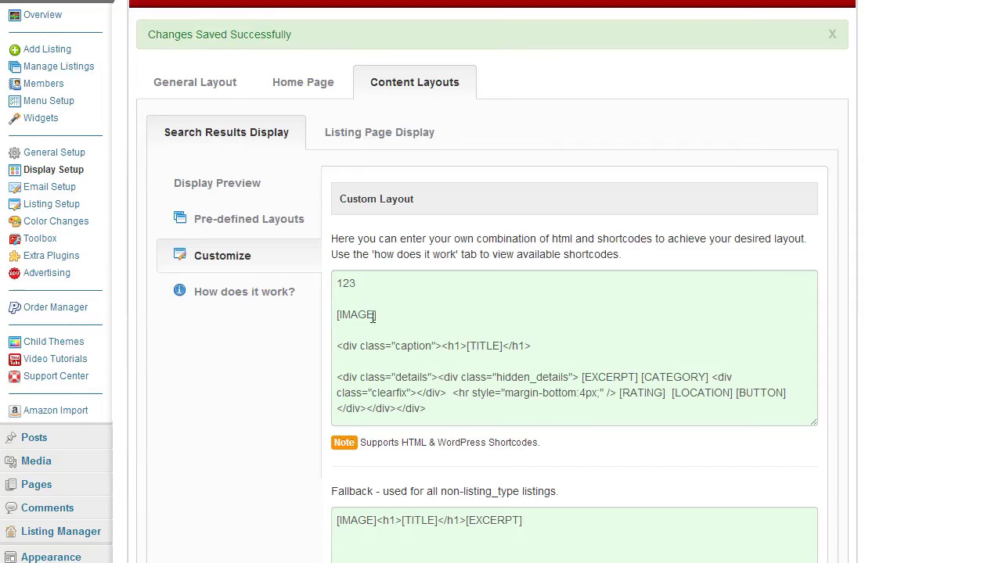
drag(376, 316, 327, 316)
key(ctrl+c)
key(BackSpace)
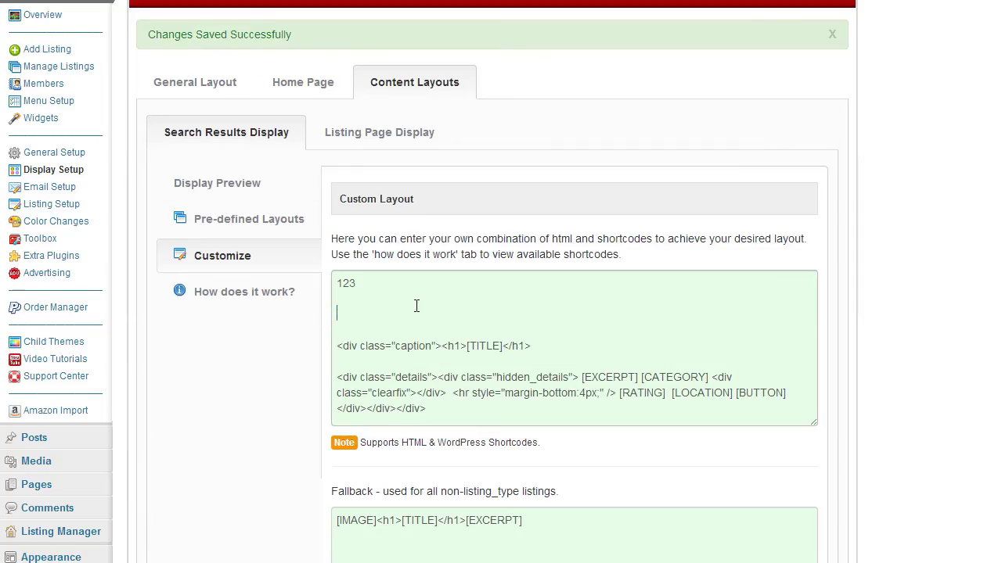
key(ctrl+a)
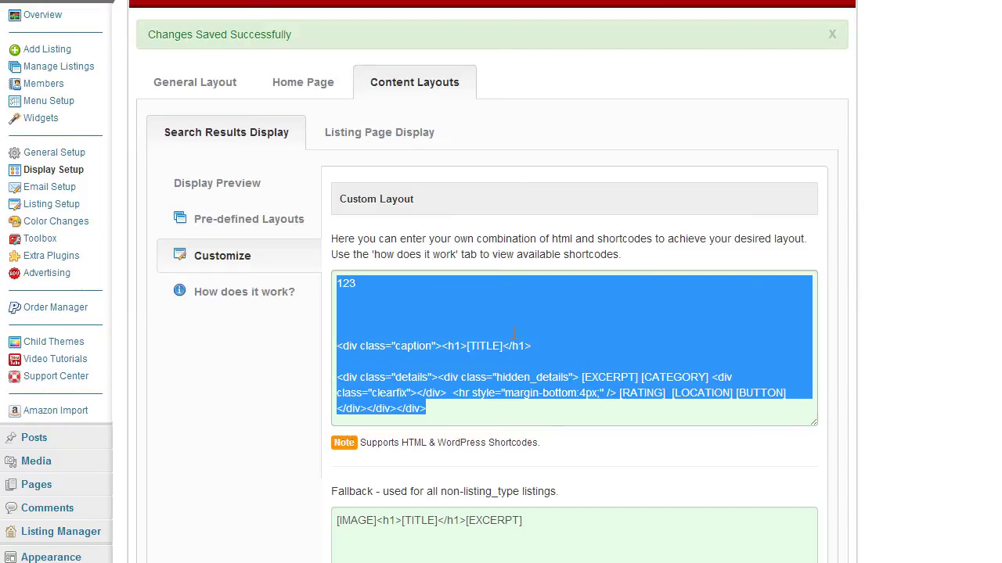
key(ctrl+v)
scroll(842, 358, down, 3)
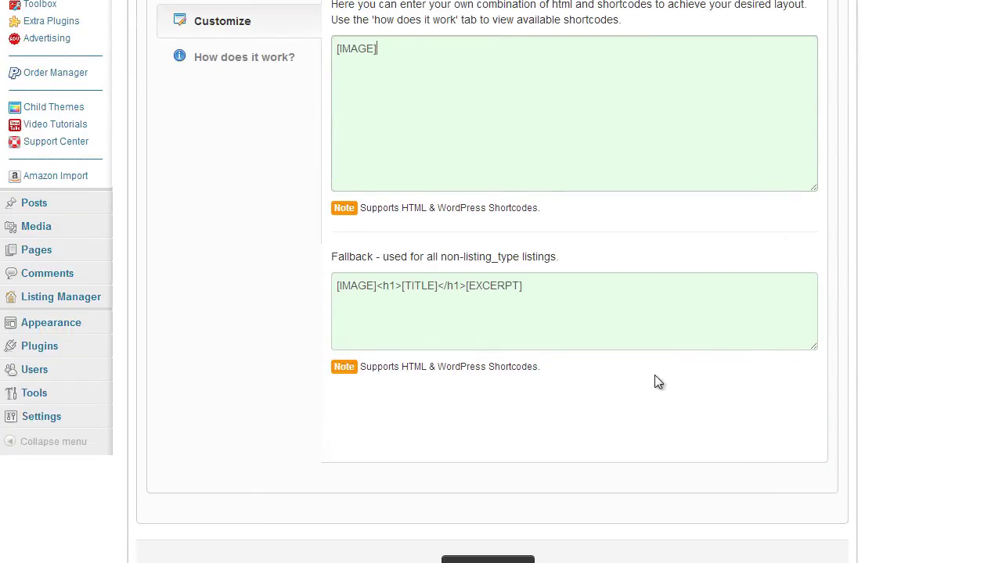
click(485, 557)
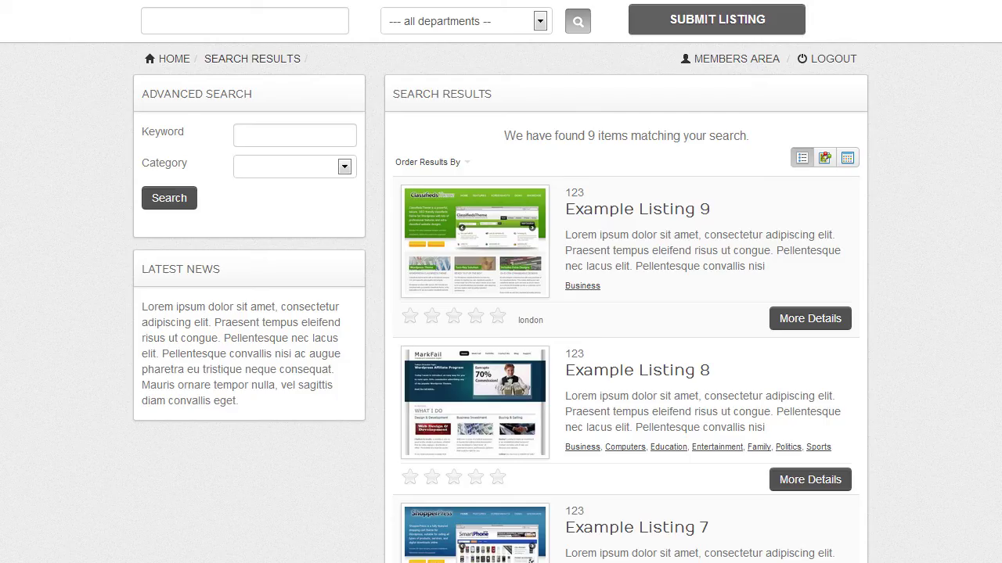
Step: Refresh the site's search results page and look through the listings with the new layout
key(F5)
scroll(564, 226, down, 1)
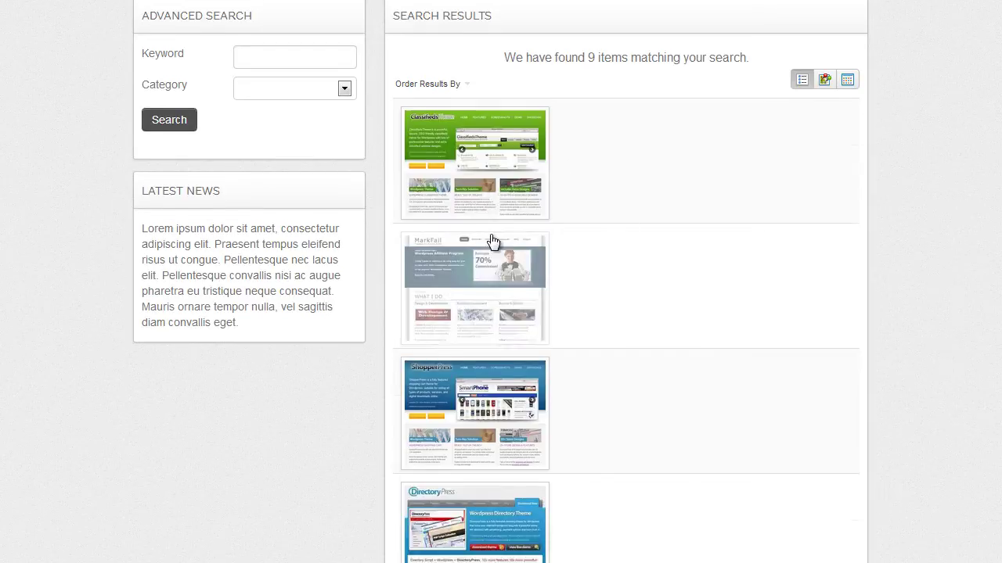
scroll(493, 241, down, 3)
scroll(481, 488, up, 5)
click(432, 241)
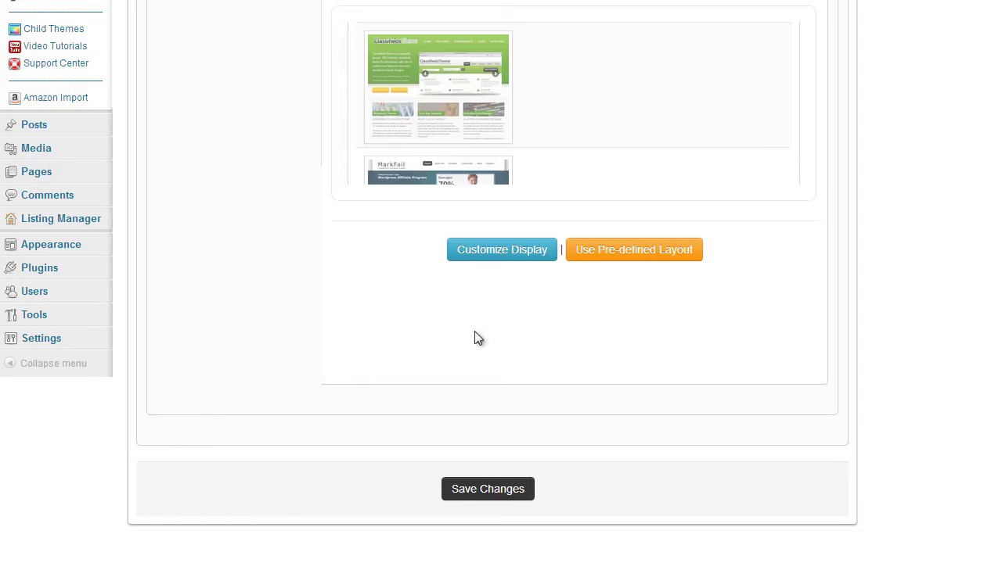
Step: Add [TITLE] after [IMAGE] in the search results custom layout code
scroll(474, 337, up, 5)
click(249, 256)
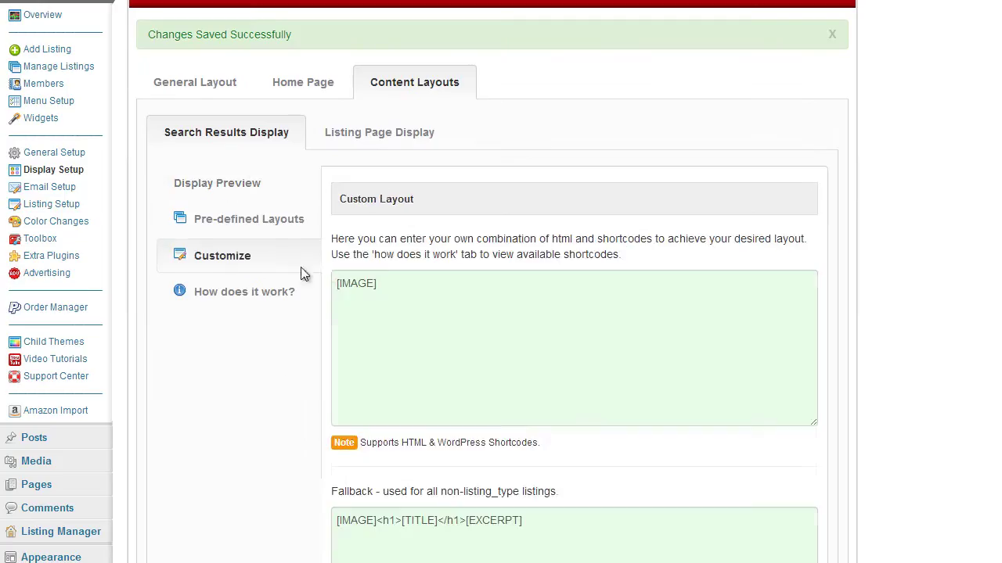
click(424, 277)
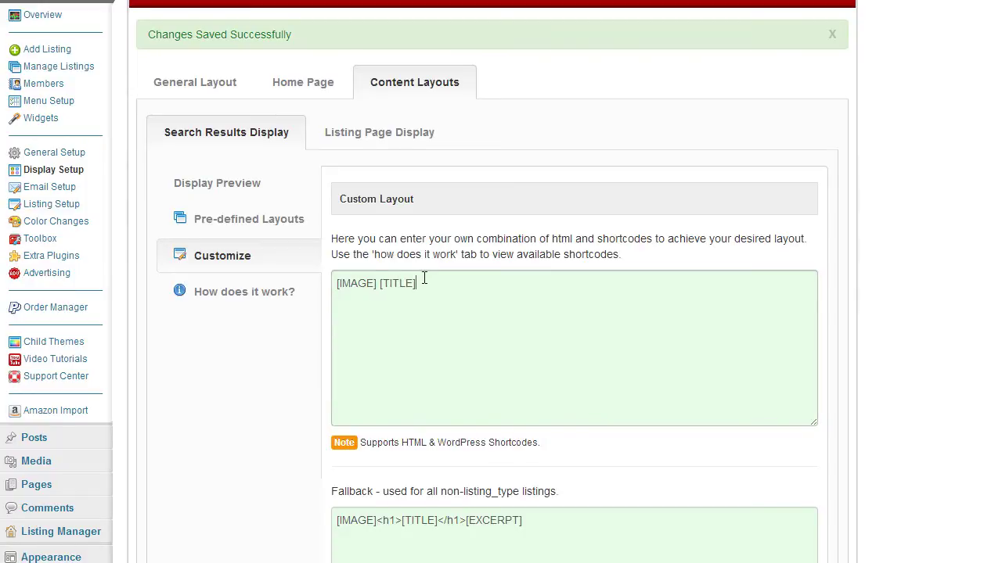
Step: Save the [IMAGE] [TITLE] layout, change [TITLE] to [TITLE-NOLINK] in the search results custom layout code and save again
scroll(640, 353, down, 3)
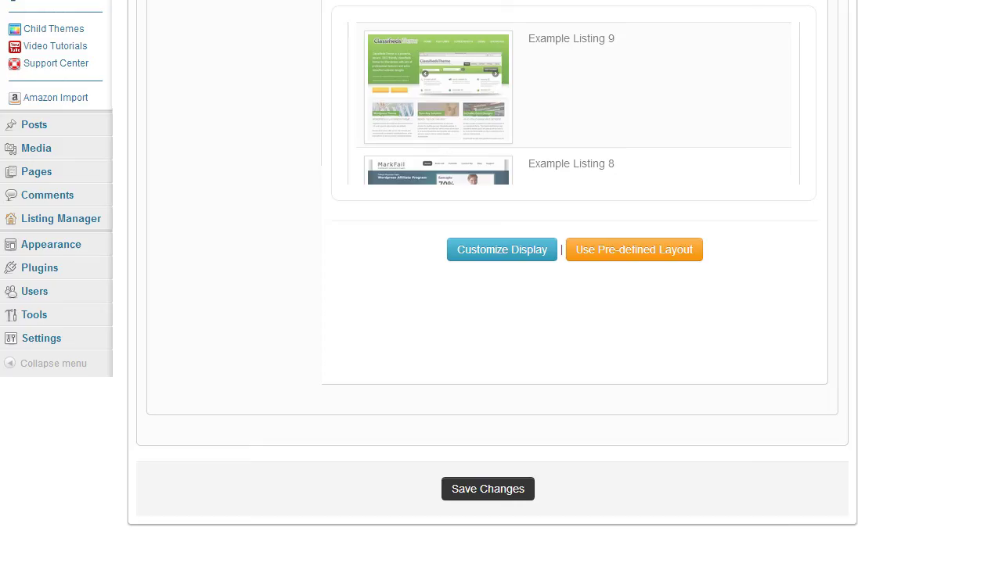
scroll(362, 239, up, 4)
click(270, 256)
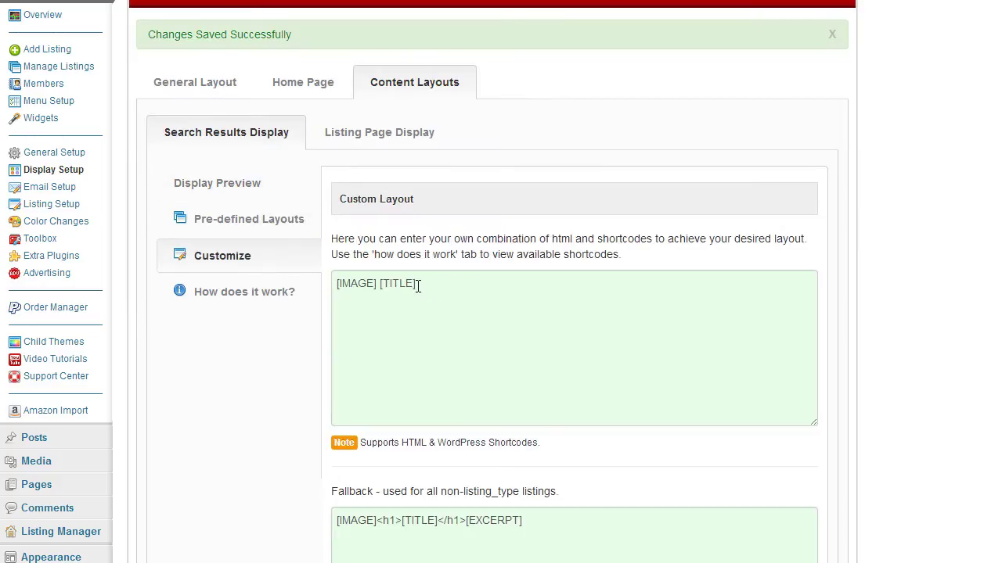
click(443, 324)
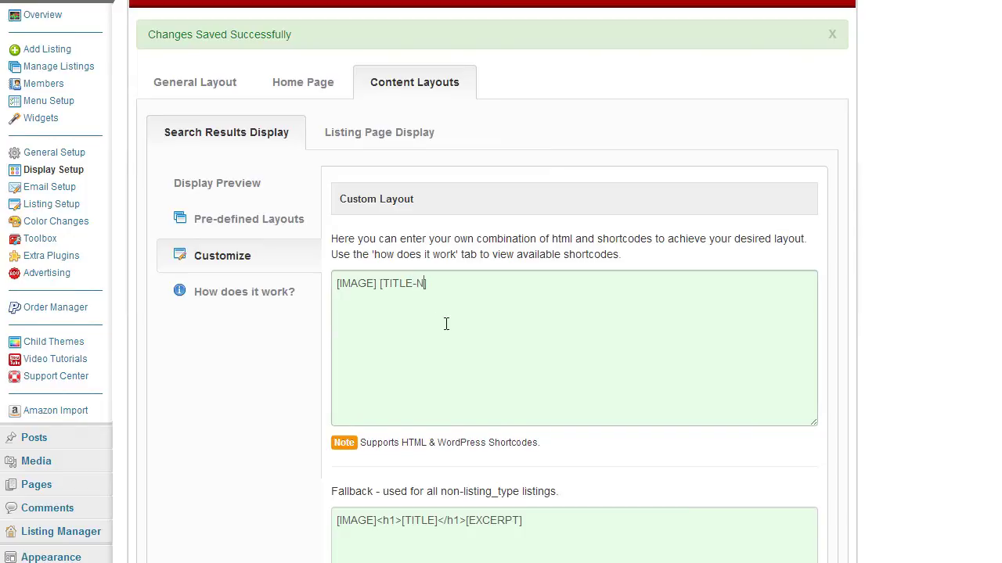
scroll(446, 324, down, 4)
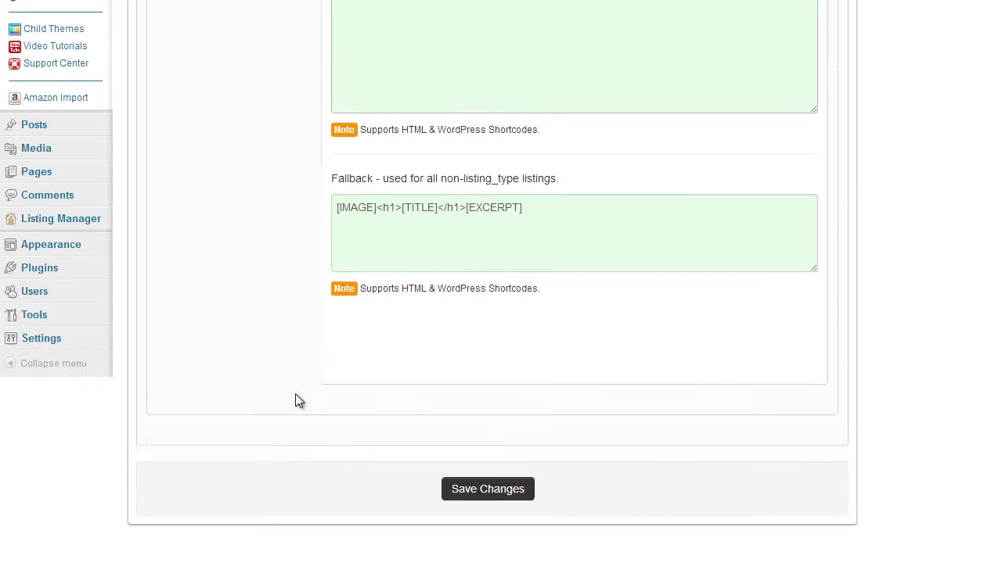
click(512, 492)
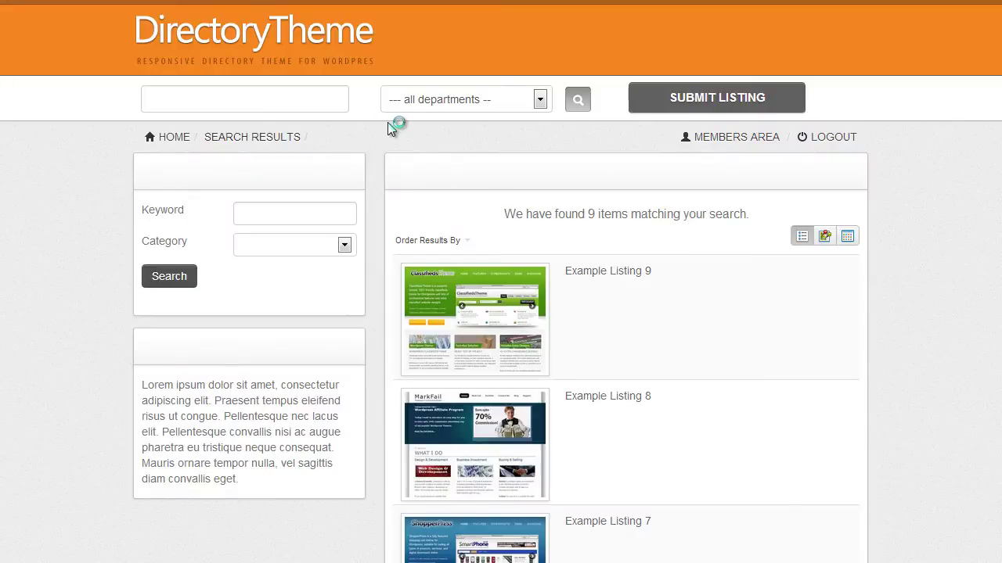
Step: Check whether the first listing's title is a link on the refreshed search results page
double_click(583, 270)
click(647, 285)
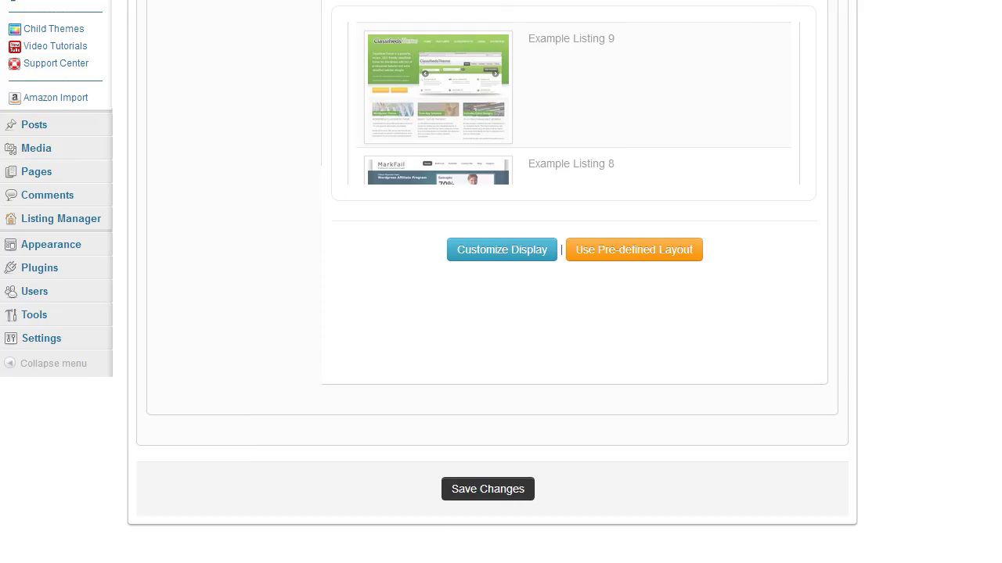
Step: Open the list of available codes in the search results layout help and skim through it
scroll(292, 187, up, 5)
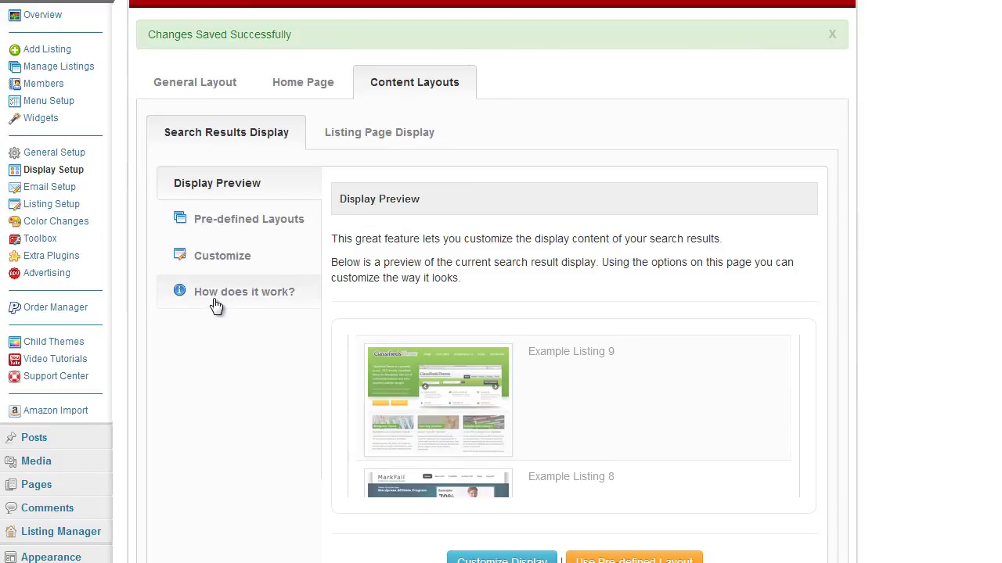
click(263, 301)
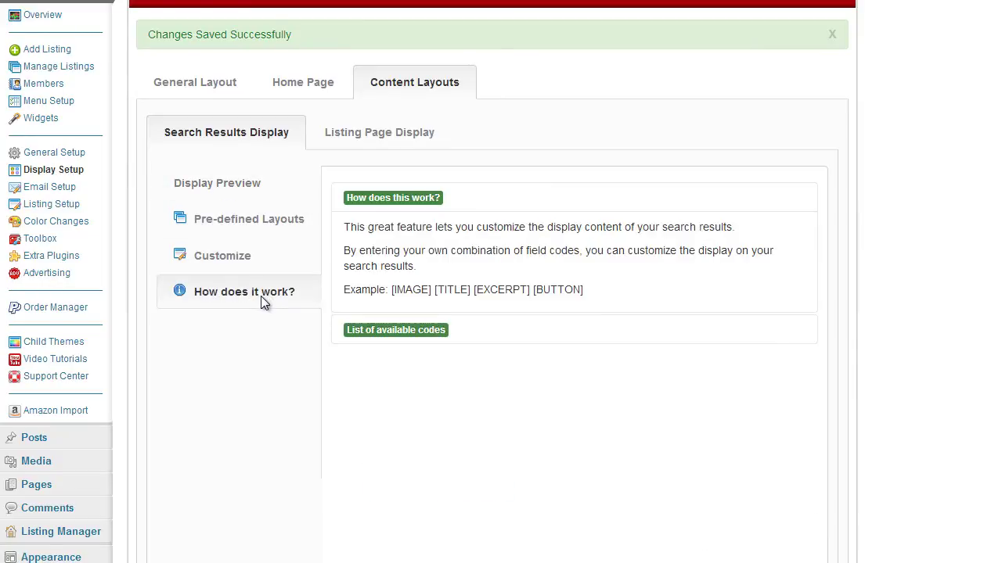
click(368, 337)
scroll(462, 331, down, 1)
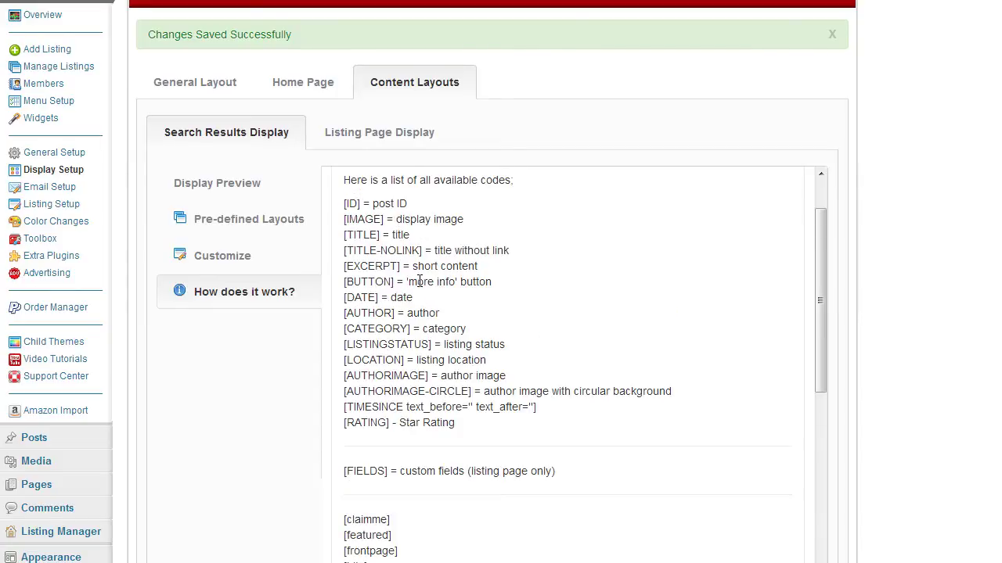
scroll(419, 280, down, 3)
scroll(457, 342, up, 3)
scroll(403, 258, up, 2)
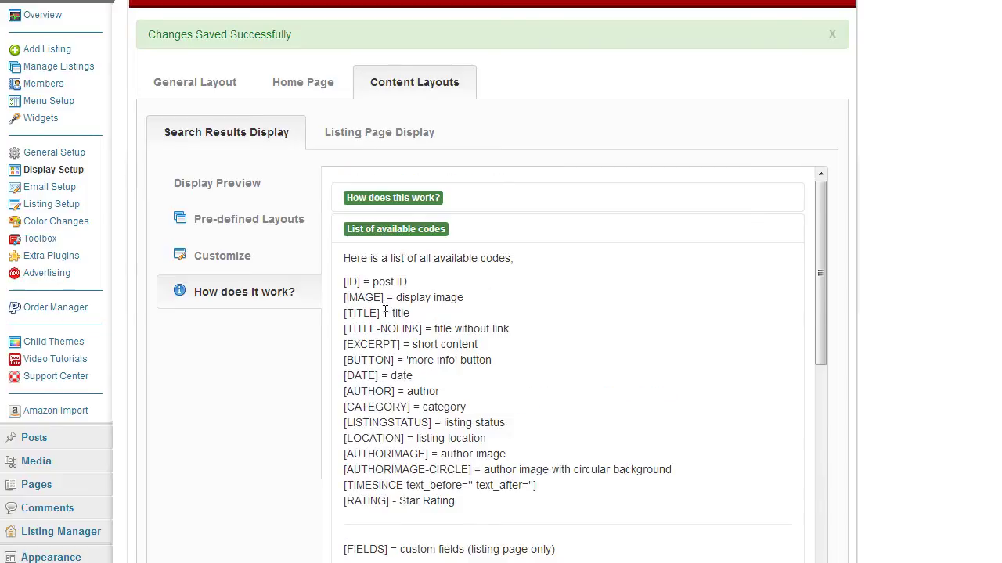
Step: Go over the [TITLE], [TITLE-NOLINK], [EXCERPT], [BUTTON] and [DATE] codes in the list of available codes, highlighting them as needed
drag(380, 313, 346, 314)
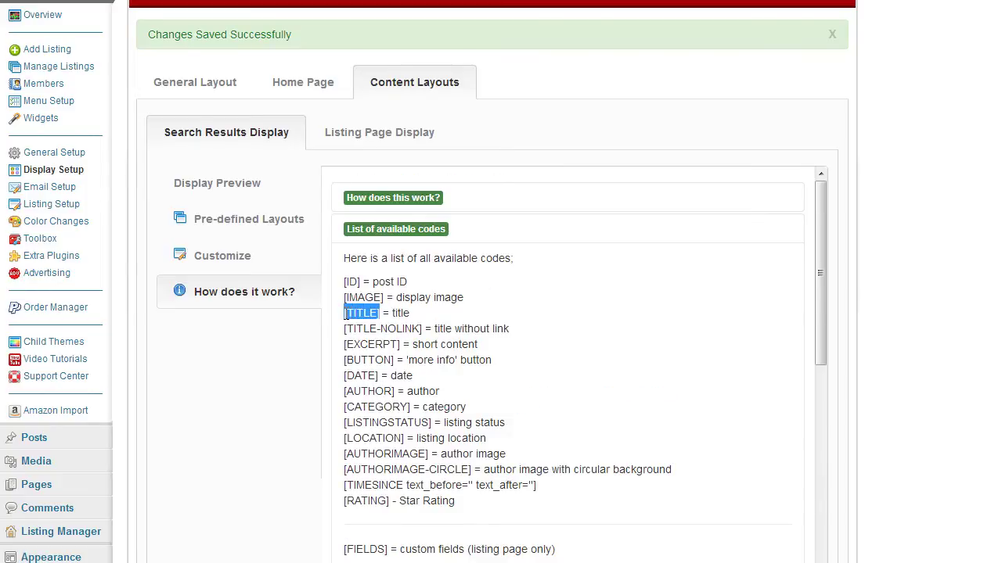
drag(420, 328, 342, 329)
drag(401, 344, 344, 362)
click(362, 374)
click(371, 376)
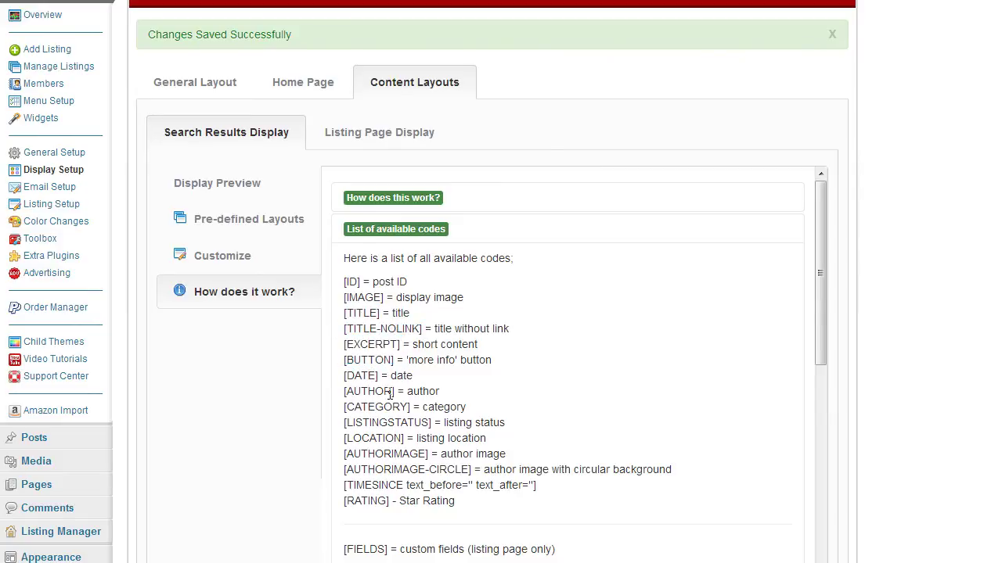
Step: Read the custom field codes through to the end of the list and highlight the [url] code
scroll(395, 426, down, 1)
scroll(461, 390, down, 2)
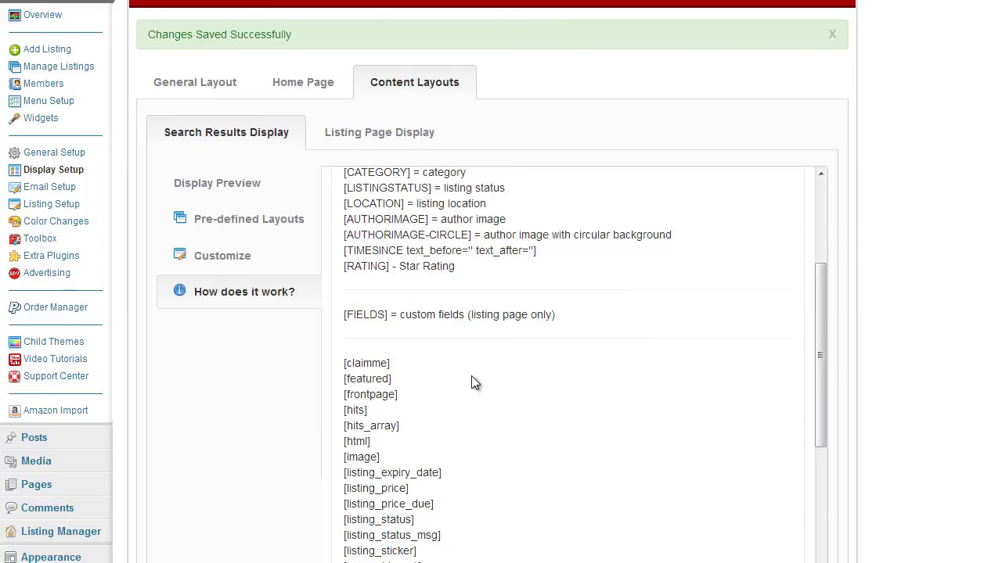
scroll(471, 377, down, 2)
scroll(444, 372, up, 1)
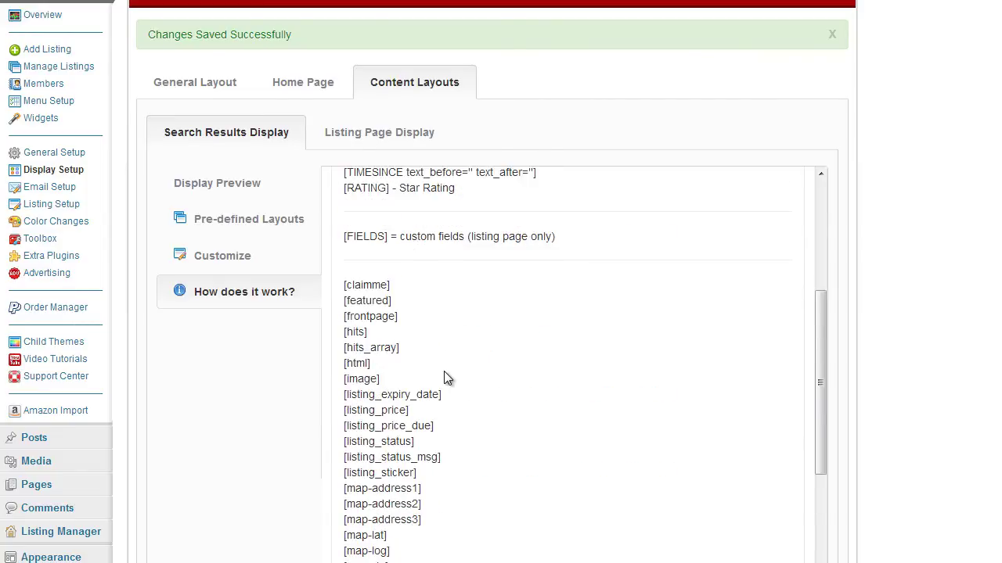
scroll(453, 368, down, 2)
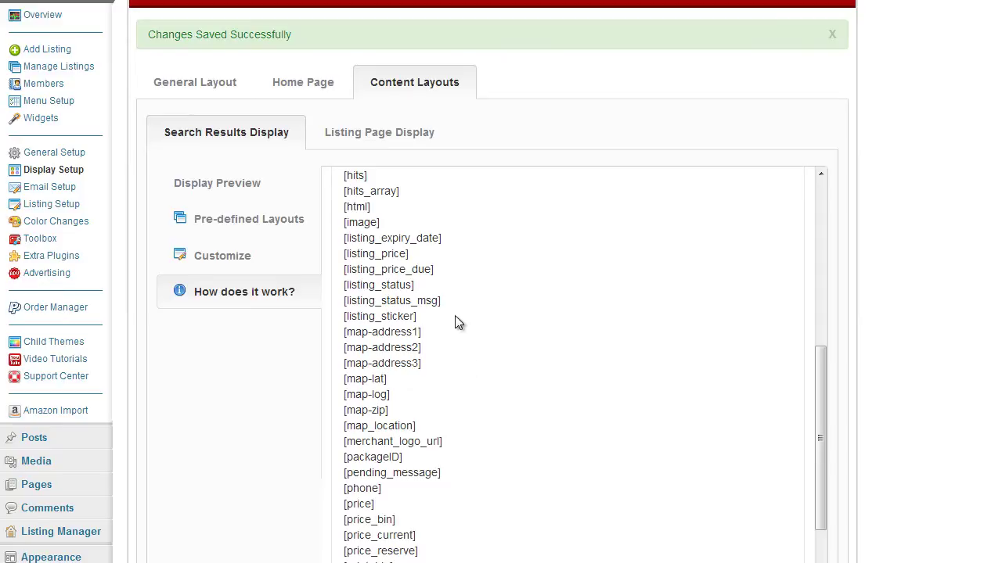
scroll(441, 336, down, 6)
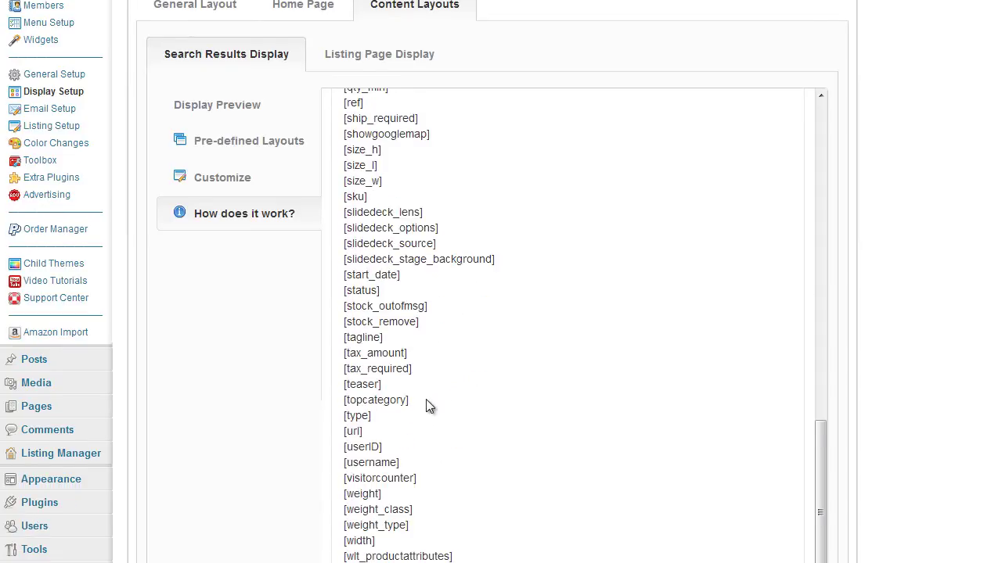
drag(364, 433, 344, 431)
click(354, 440)
scroll(389, 493, down, 1)
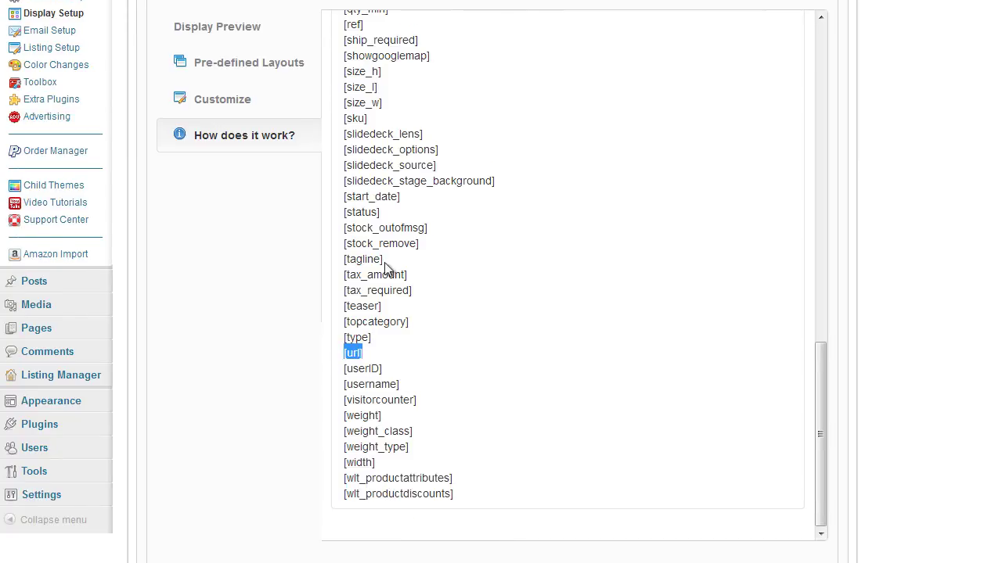
Step: Review the listing and map codes back up the list and highlight [map-address2]
scroll(391, 266, up, 2)
scroll(404, 235, up, 3)
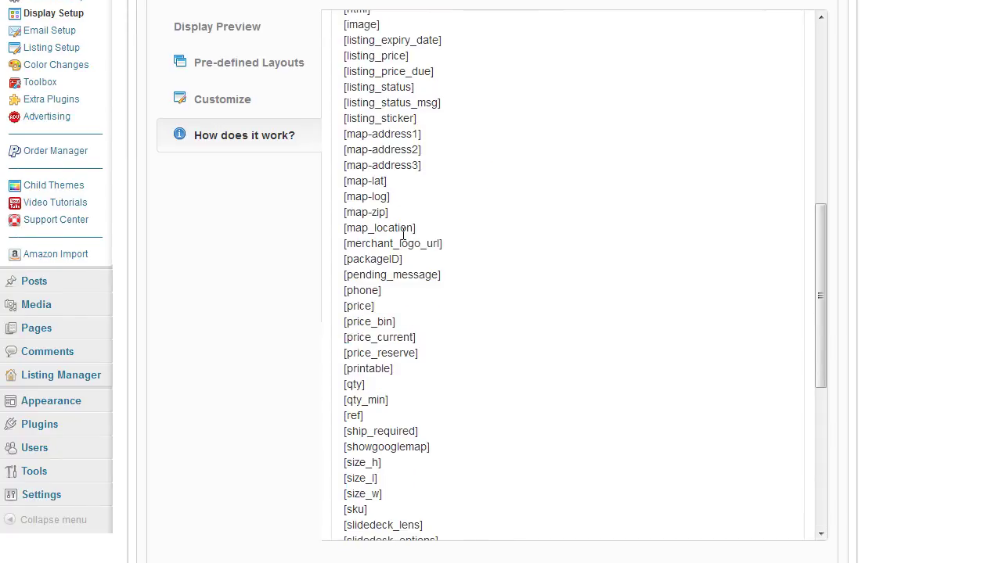
scroll(404, 235, up, 2)
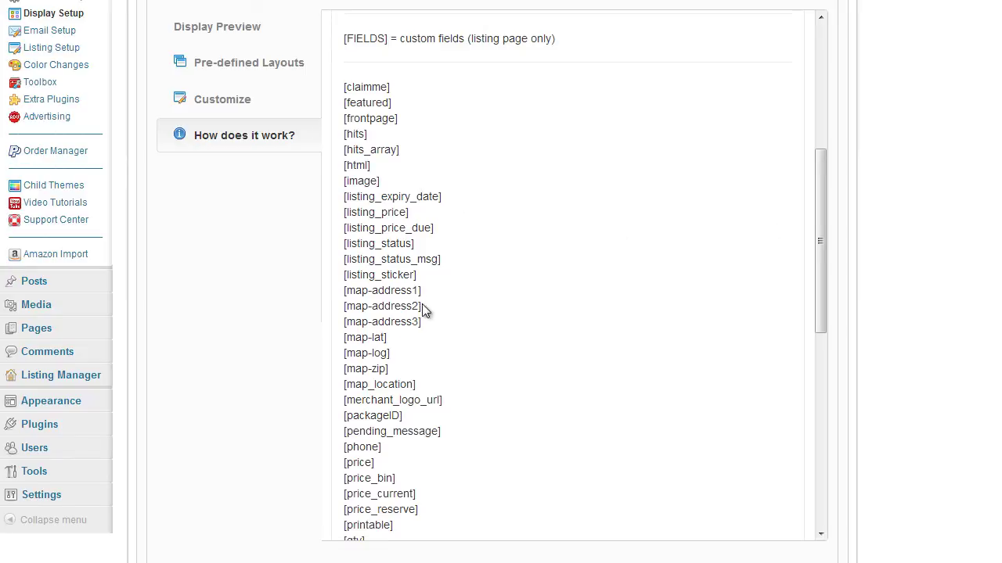
drag(423, 310, 346, 307)
scroll(360, 336, up, 2)
scroll(268, 313, up, 3)
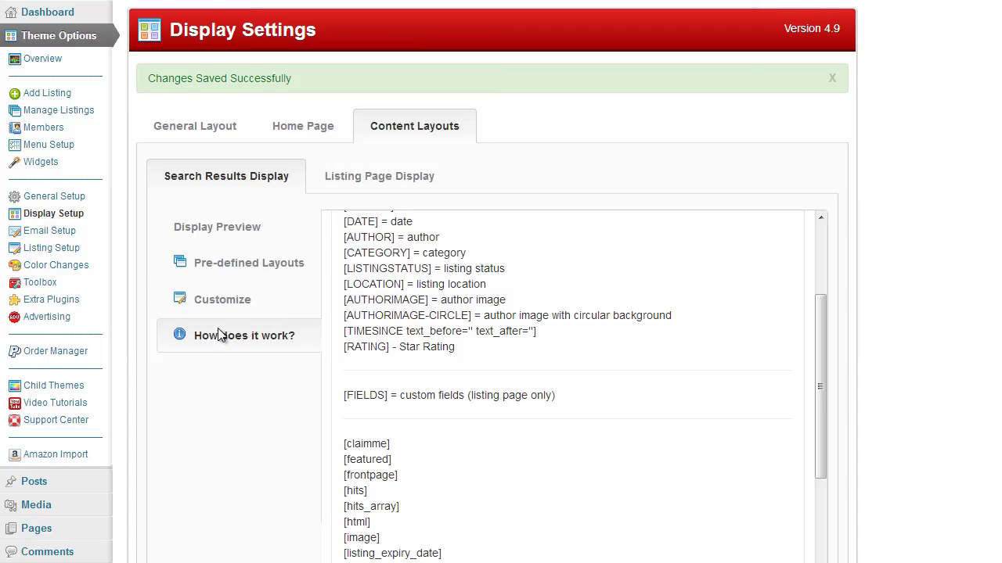
Step: Look at the search results custom layout code again and reopen the list of available codes
click(228, 307)
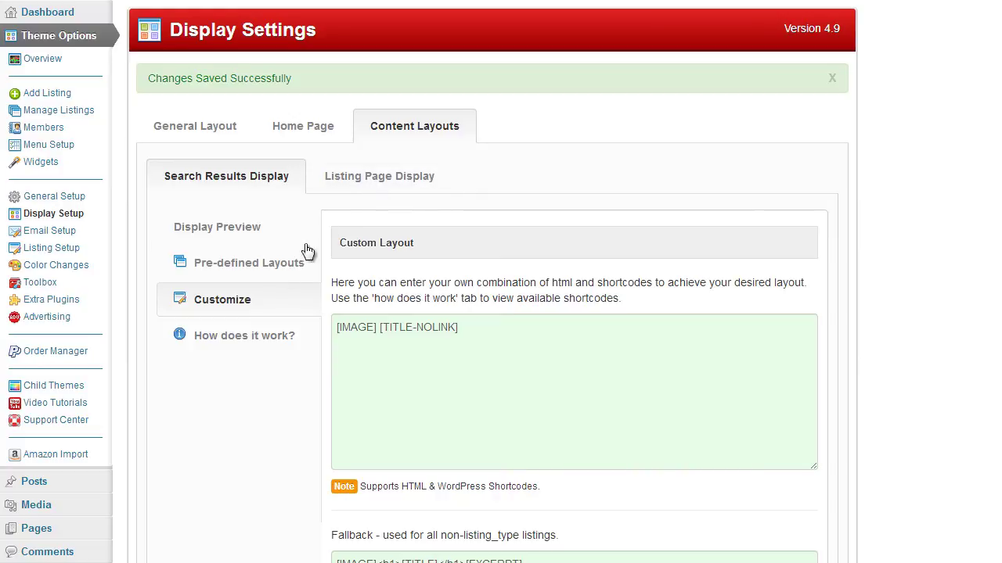
click(371, 191)
click(259, 186)
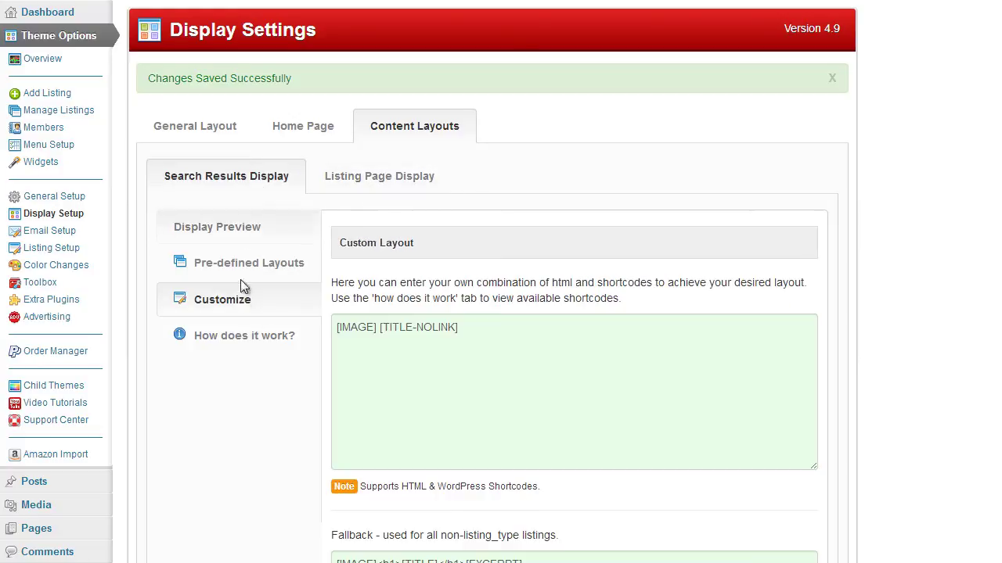
click(486, 328)
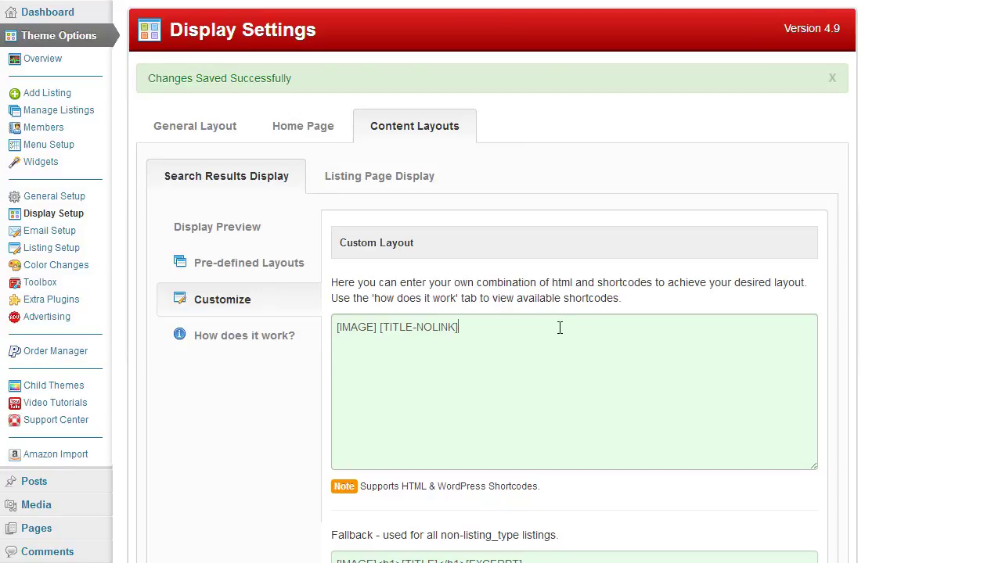
click(278, 337)
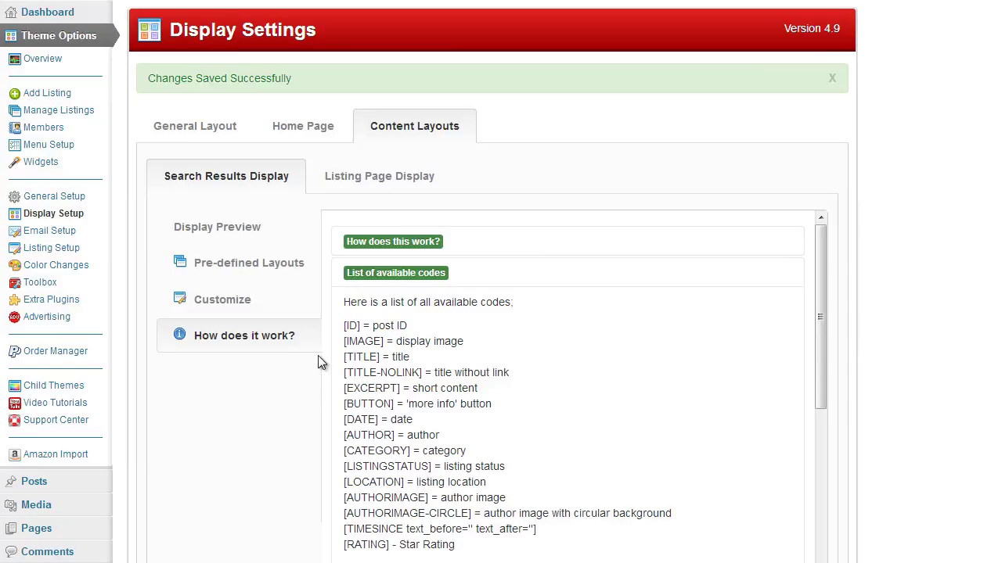